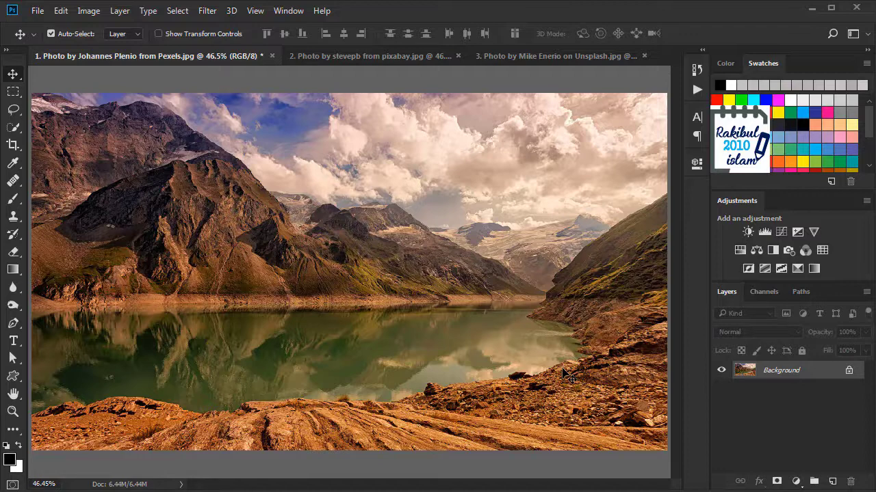
Convert the lake photo's Background layer to a smart object and open the Filter Gallery.
{"action": "right_click", "coordinate": [770, 380]}
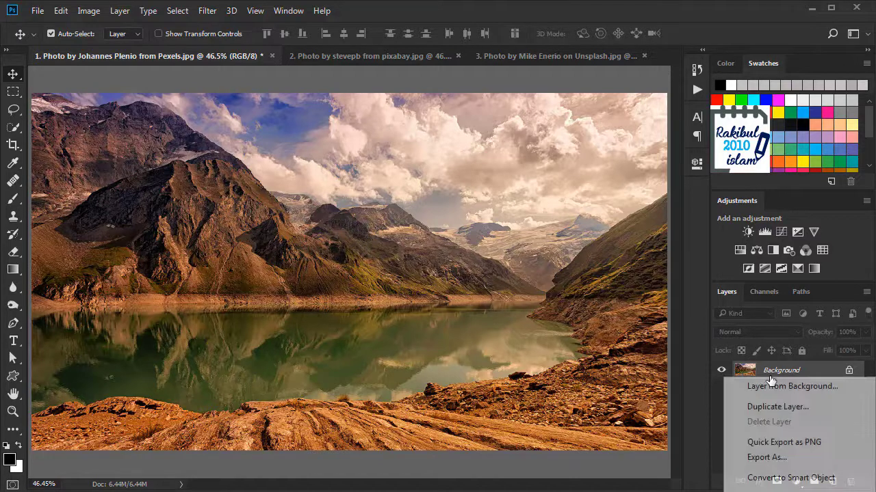
{"action": "left_click", "coordinate": [764, 478]}
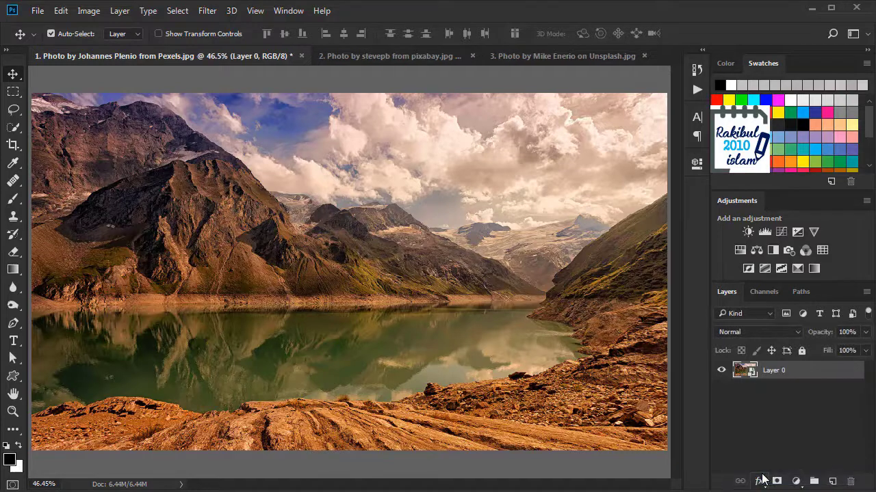
{"action": "left_click", "coordinate": [210, 12]}
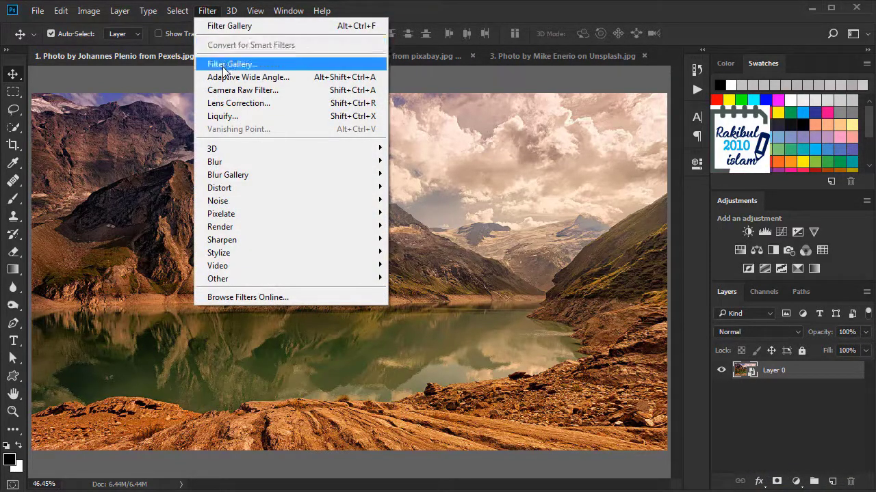
{"action": "left_click", "coordinate": [223, 68]}
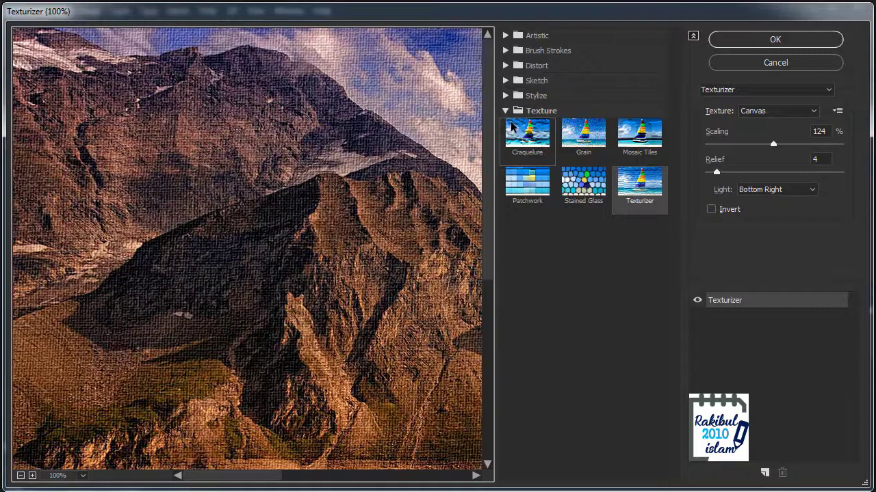
Preview Artistic's Colored Pencil effect with the whole lake photo fitted in view.
{"action": "left_click", "coordinate": [505, 111]}
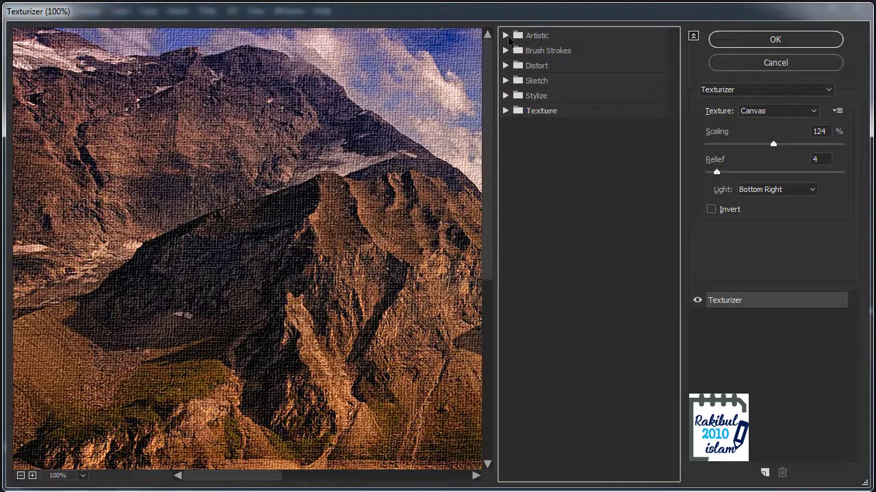
{"action": "left_click", "coordinate": [504, 35]}
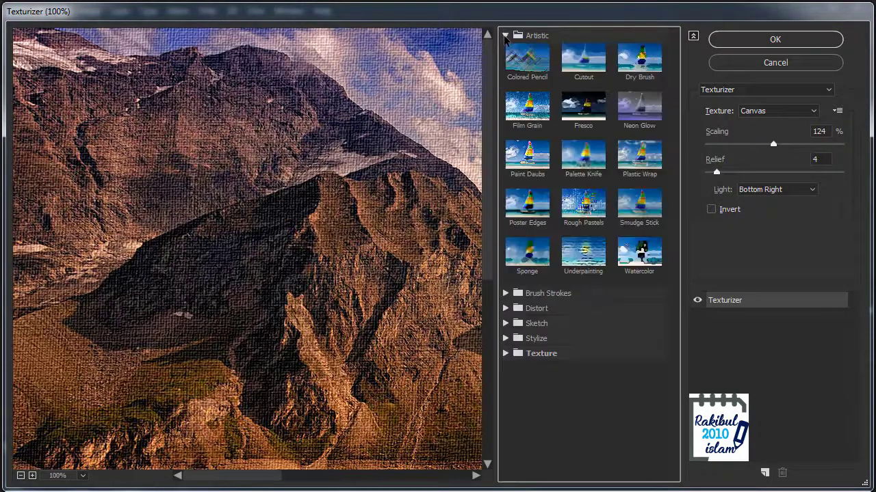
{"action": "left_click", "coordinate": [530, 73]}
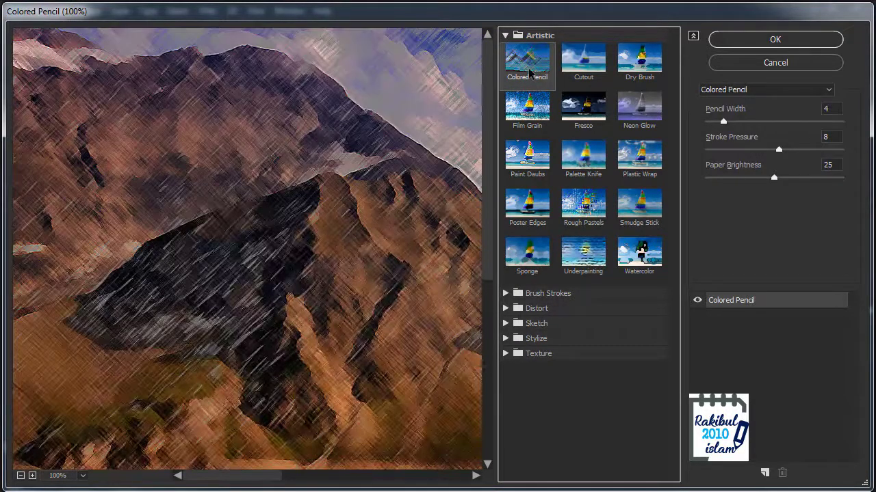
{"action": "right_click", "coordinate": [295, 262]}
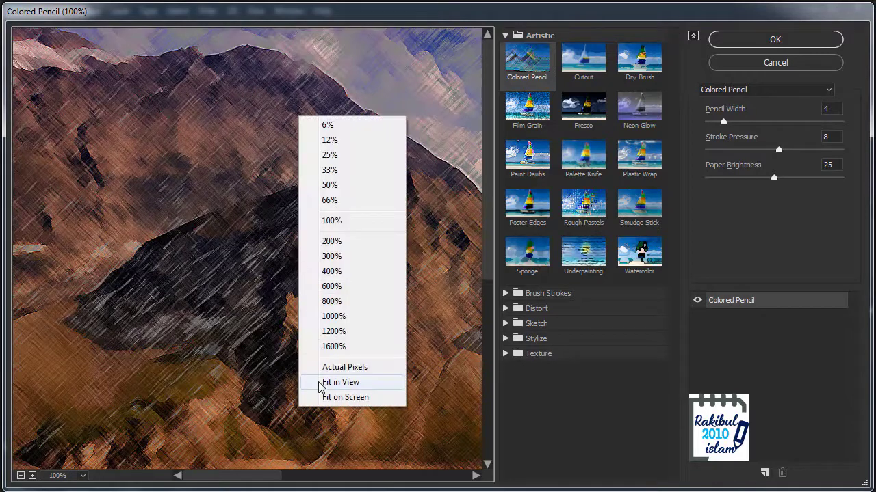
{"action": "left_click", "coordinate": [344, 385]}
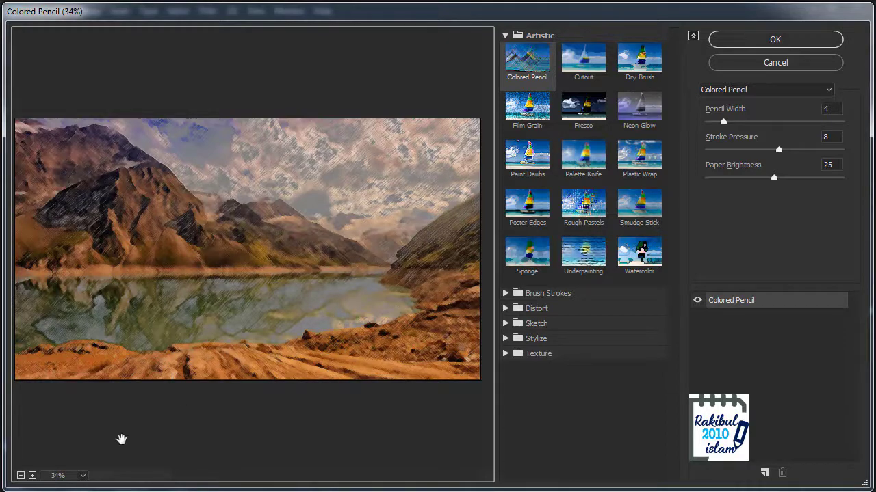
{"action": "left_click", "coordinate": [31, 476]}
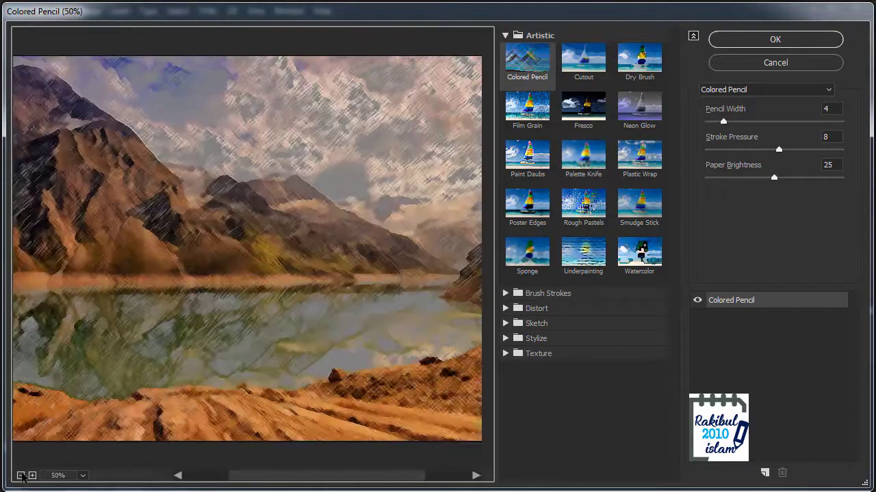
{"action": "left_click", "coordinate": [21, 475]}
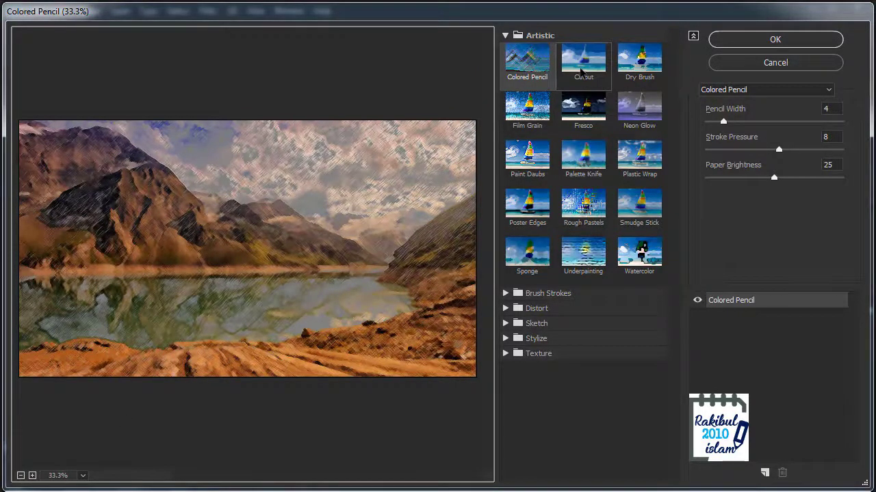
Try each Artistic effect from Cutout through Smudge Stick, ending on Sponge.
{"action": "left_click", "coordinate": [581, 73]}
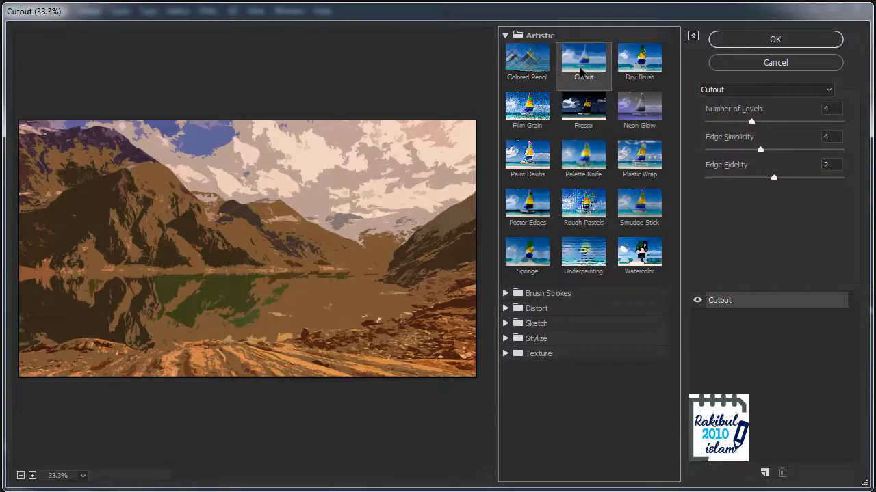
{"action": "left_click", "coordinate": [632, 67]}
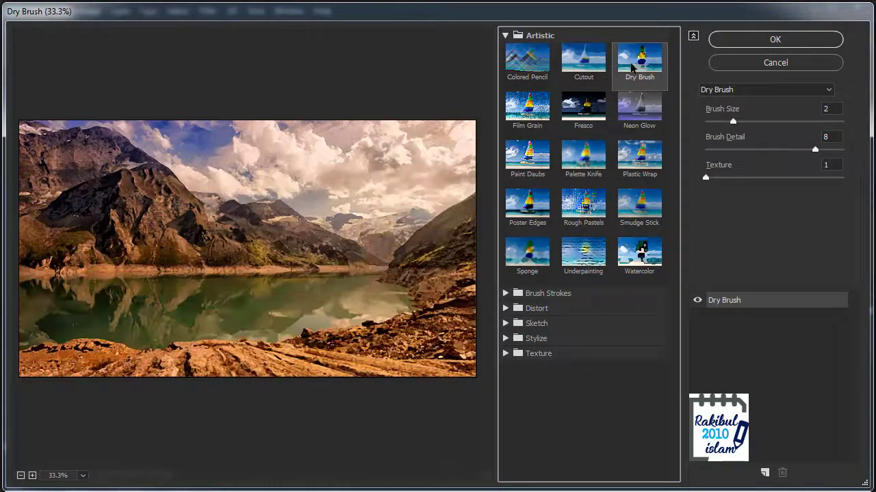
{"action": "left_click", "coordinate": [543, 117]}
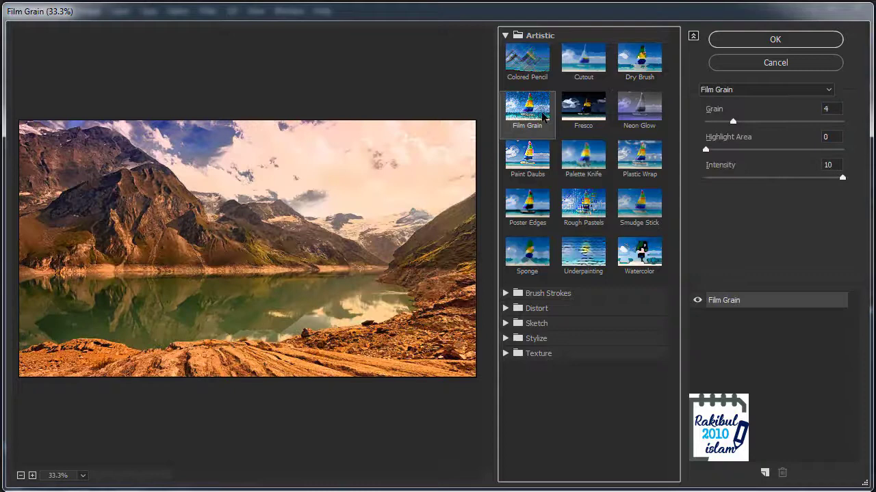
{"action": "left_click", "coordinate": [582, 118]}
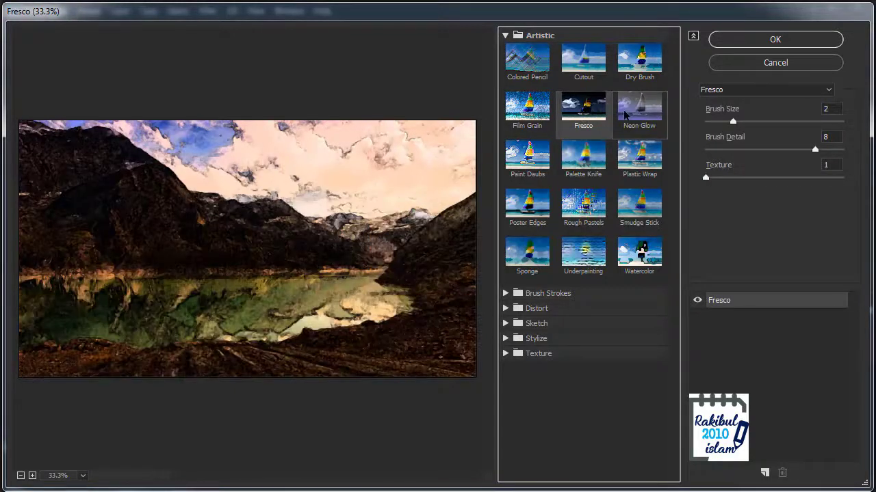
{"action": "left_click", "coordinate": [640, 117]}
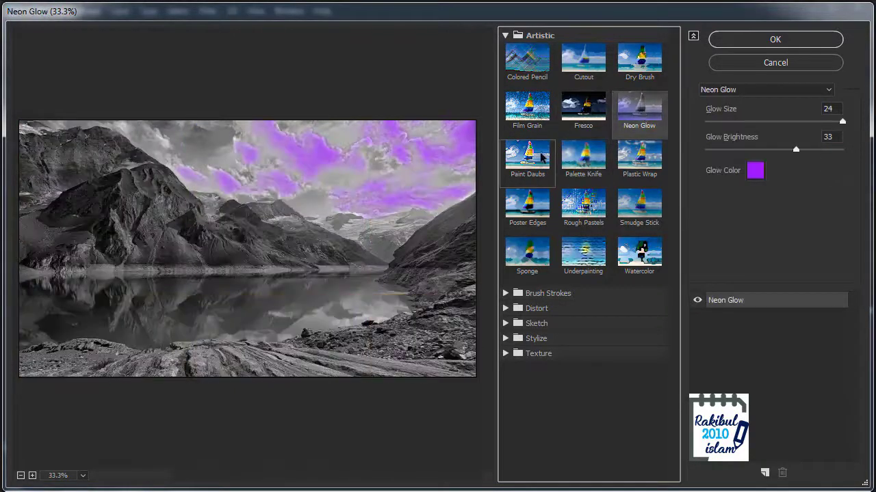
{"action": "left_click", "coordinate": [540, 158]}
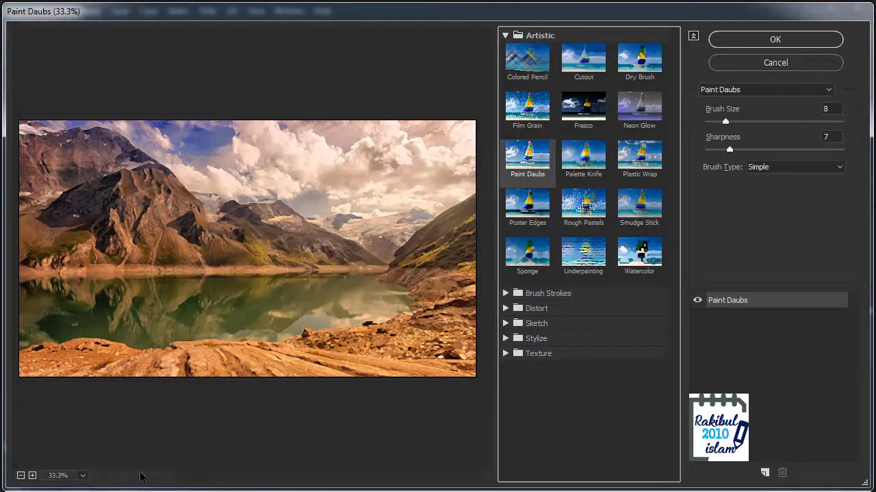
{"action": "left_click", "coordinate": [596, 171]}
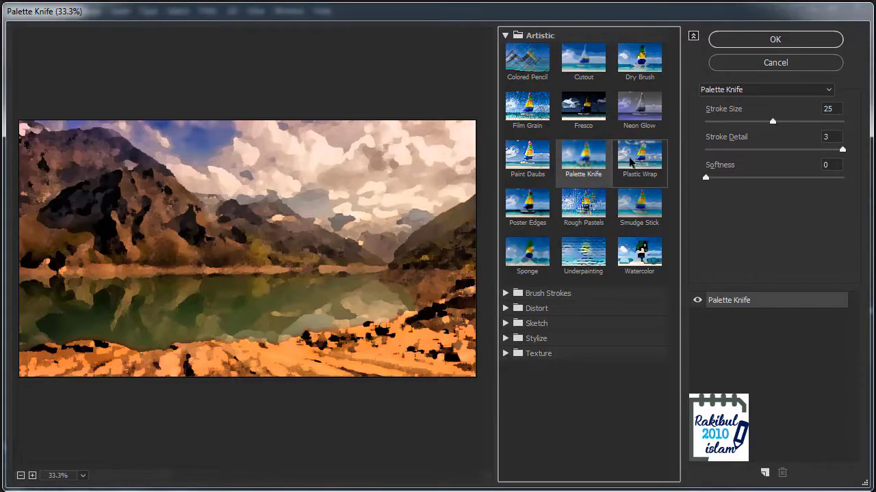
{"action": "left_click", "coordinate": [630, 162]}
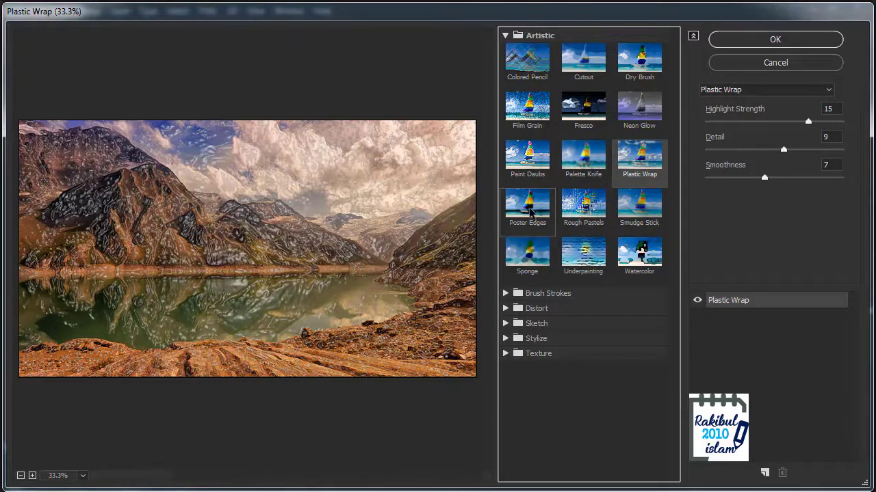
{"action": "left_click", "coordinate": [531, 213]}
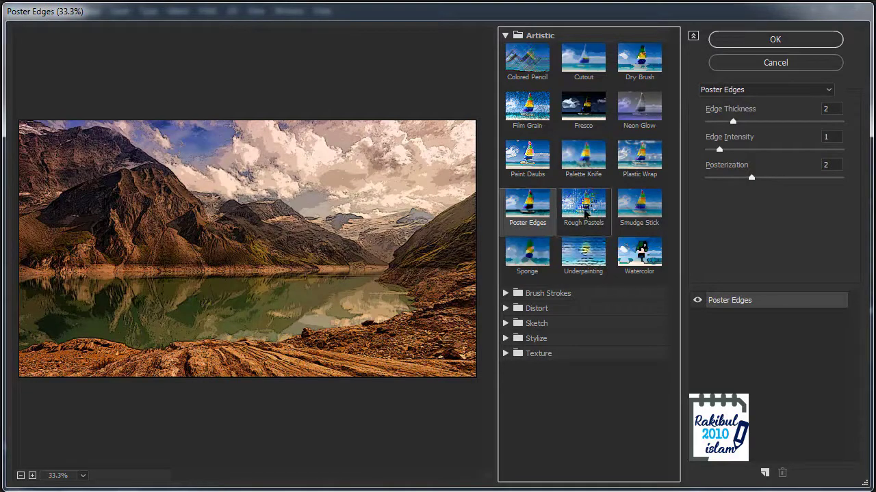
{"action": "left_click", "coordinate": [585, 213]}
{"action": "left_click", "coordinate": [636, 212]}
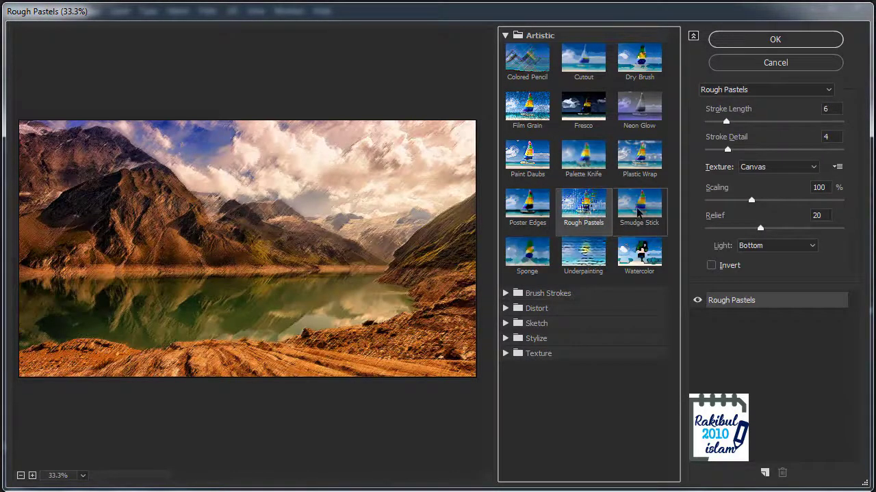
{"action": "left_click", "coordinate": [536, 254]}
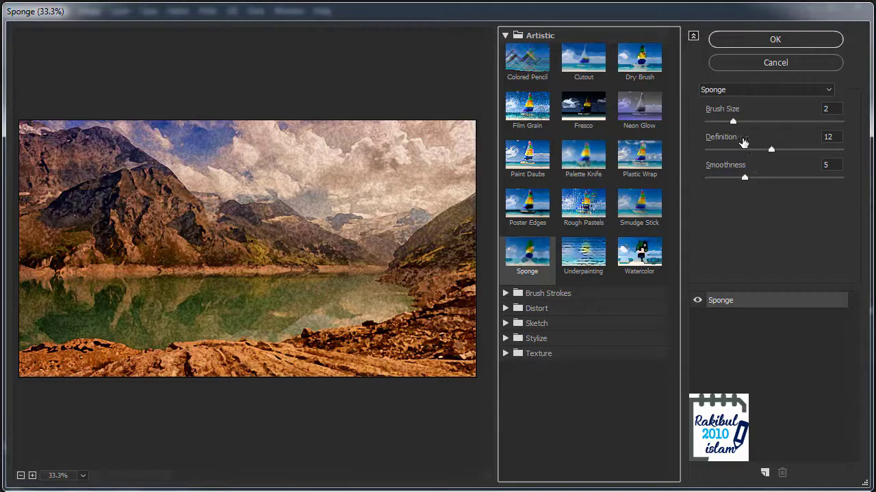
Increase the Sponge brush size to 4.
{"action": "mouse_move", "coordinate": [732, 122]}
{"action": "left_mouse_down"}
{"action": "mouse_move", "coordinate": [783, 122]}
{"action": "mouse_move", "coordinate": [762, 121]}
{"action": "mouse_move", "coordinate": [744, 149]}
{"action": "mouse_move", "coordinate": [769, 178]}
{"action": "left_mouse_up"}
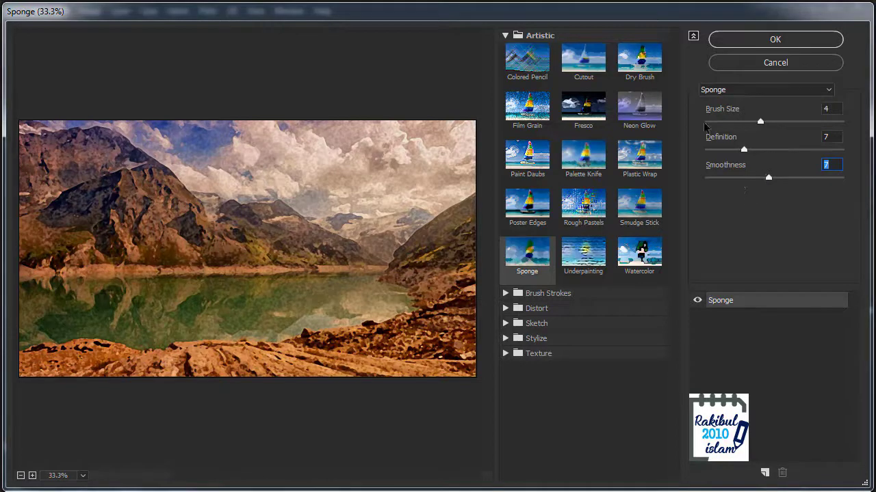
Raise Sponge smoothness to 10 in an enlarged fitted preview, then restore the thumbnails.
{"action": "left_click", "coordinate": [693, 37]}
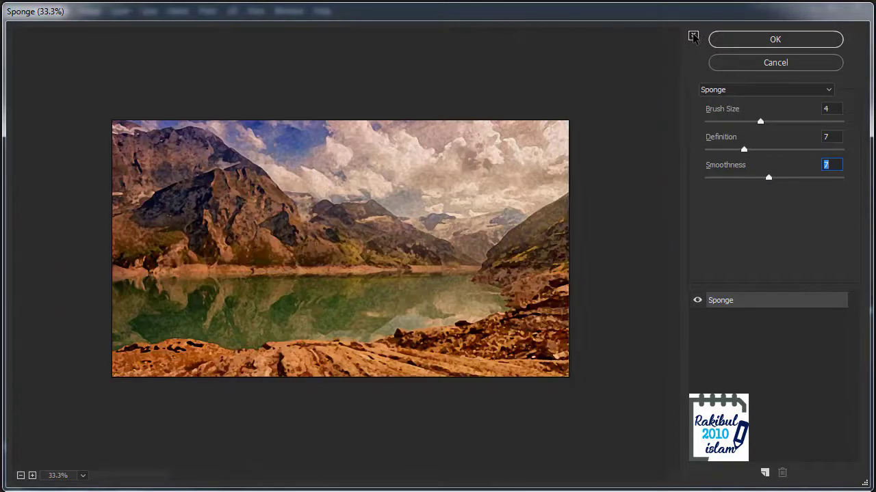
{"action": "right_click", "coordinate": [524, 229]}
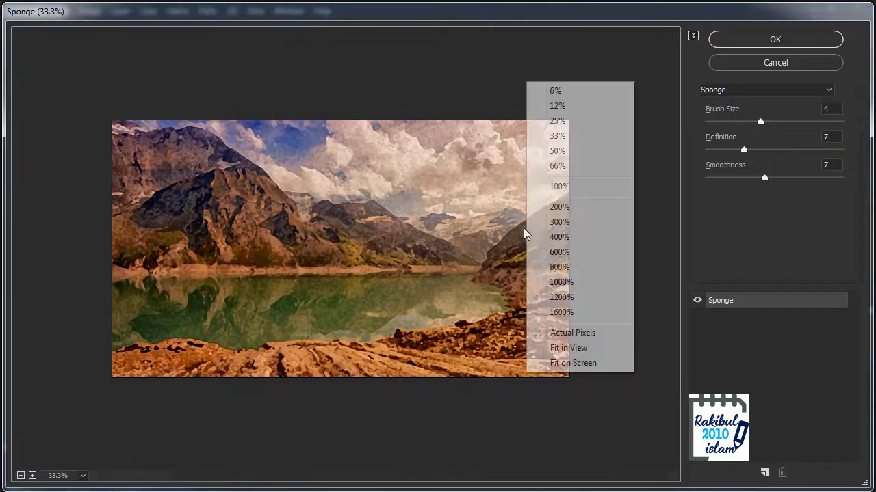
{"action": "left_click", "coordinate": [555, 350]}
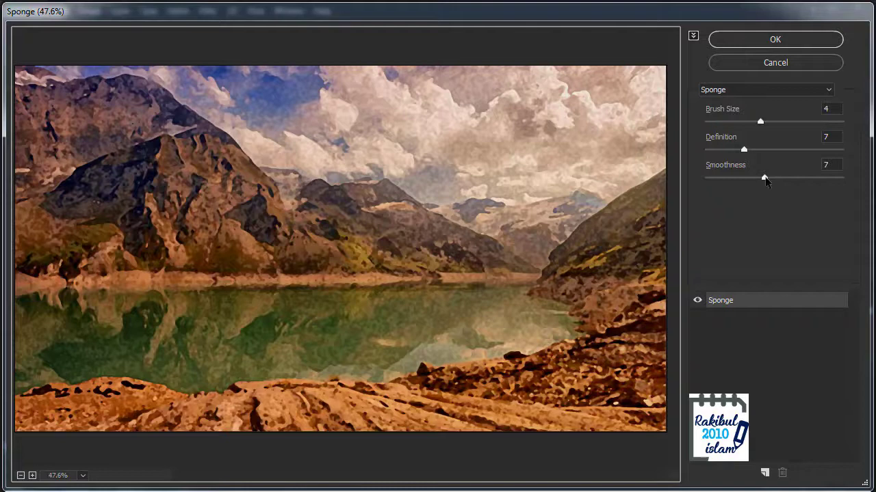
{"action": "left_click_drag", "start_coordinate": [764, 178], "coordinate": [791, 180]}
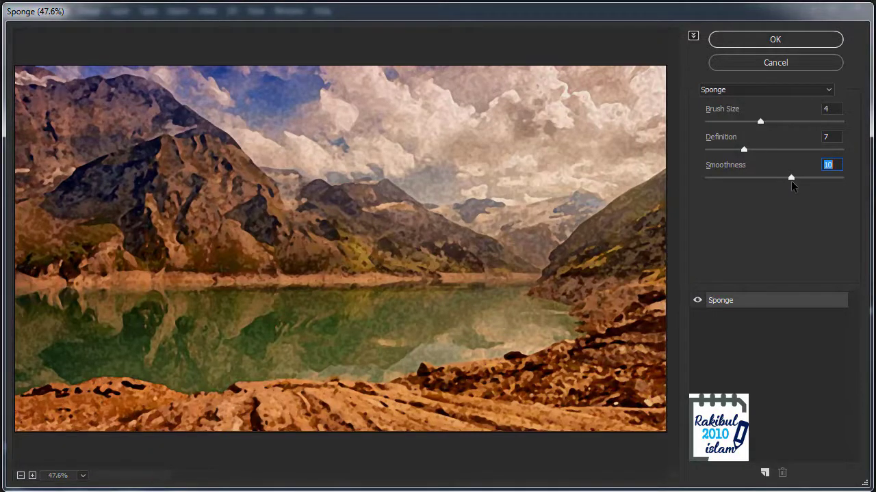
{"action": "left_click", "coordinate": [693, 37]}
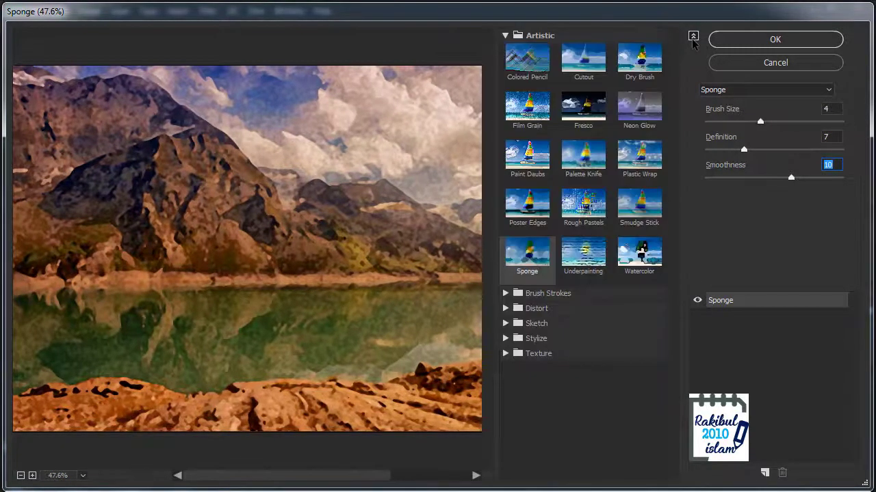
{"action": "right_click", "coordinate": [411, 242]}
{"action": "left_click", "coordinate": [457, 363]}
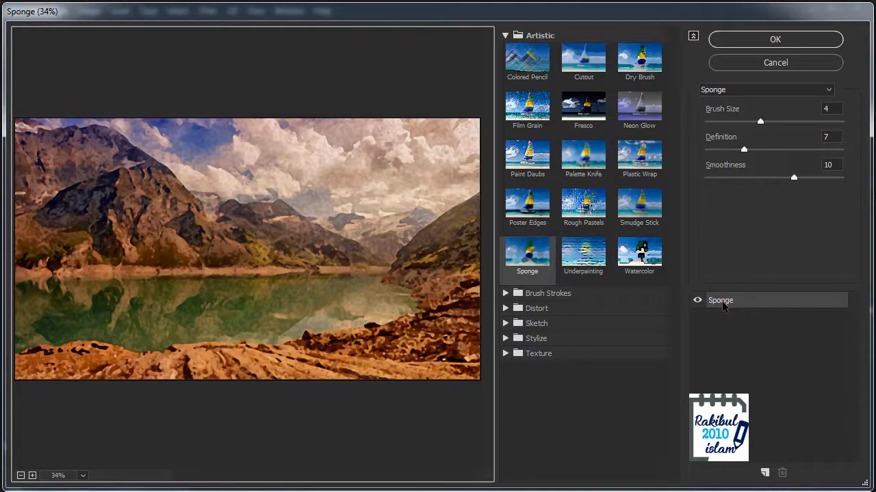
Stack a Plastic Wrap effect layer and toggle Sponge and Plastic Wrap visibility to compare.
{"action": "left_click", "coordinate": [765, 473]}
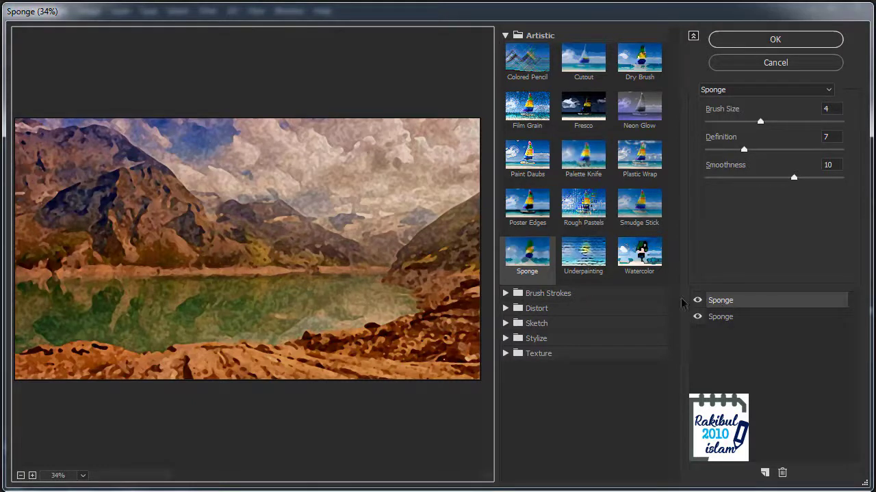
{"action": "left_click", "coordinate": [646, 159]}
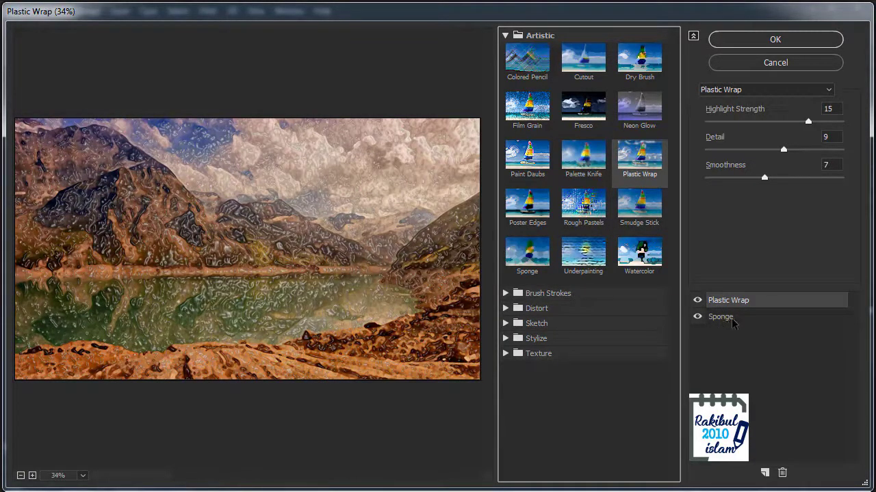
{"action": "left_click", "coordinate": [699, 317]}
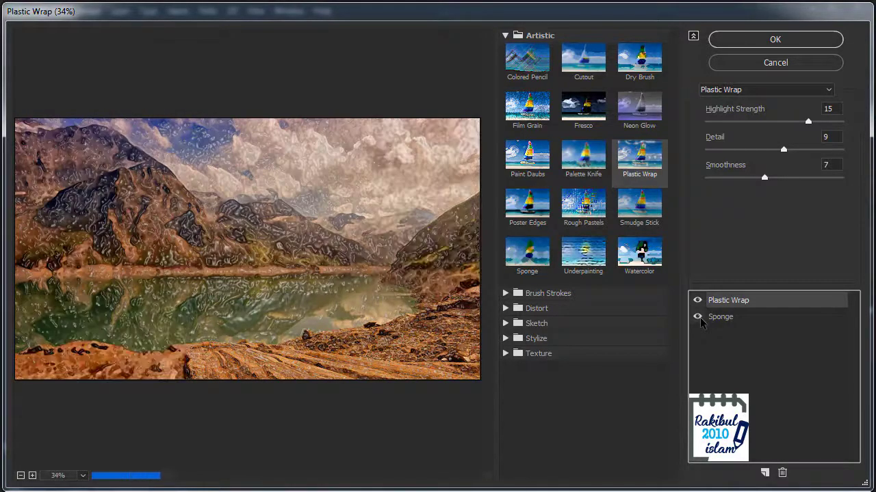
{"action": "left_click", "coordinate": [697, 300]}
{"action": "left_click", "coordinate": [697, 300]}
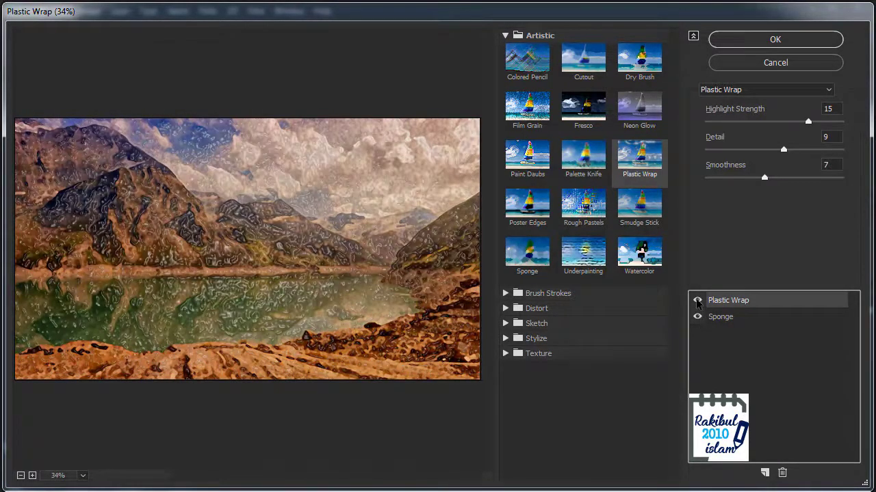
Delete the Sponge effect layer and change the remaining effect to Watercolor.
{"action": "left_click", "coordinate": [746, 316]}
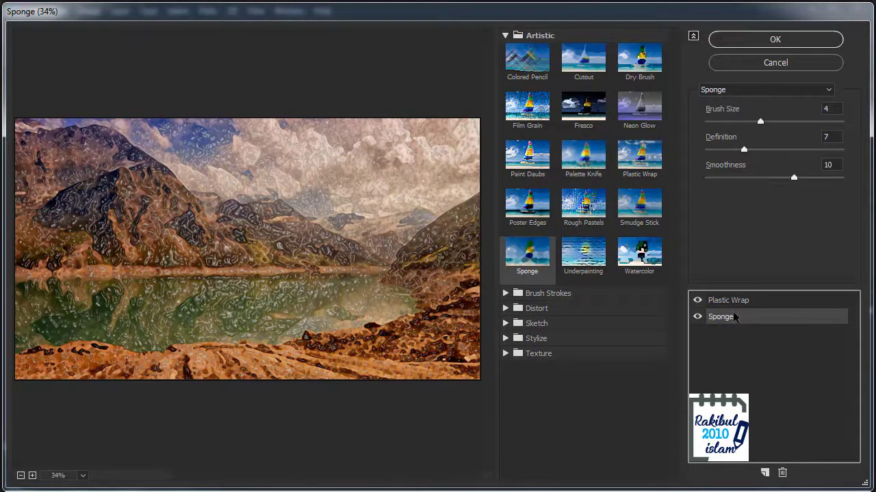
{"action": "left_click", "coordinate": [782, 474]}
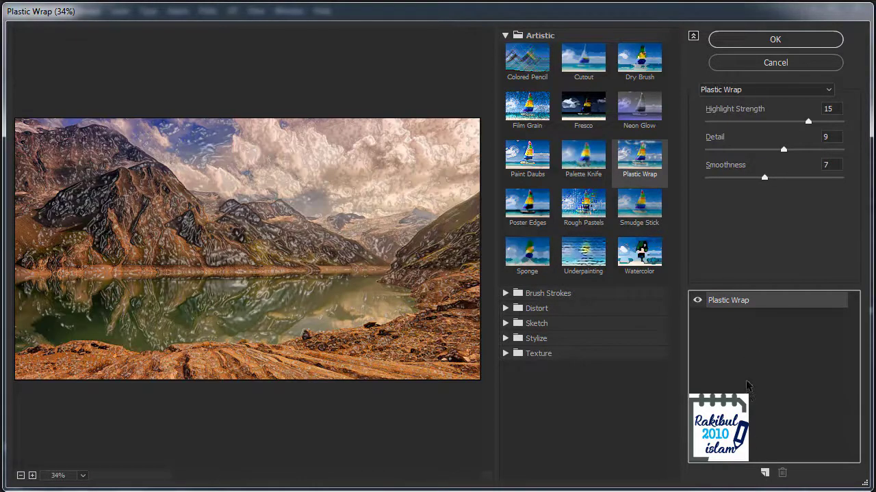
{"action": "left_click", "coordinate": [644, 268]}
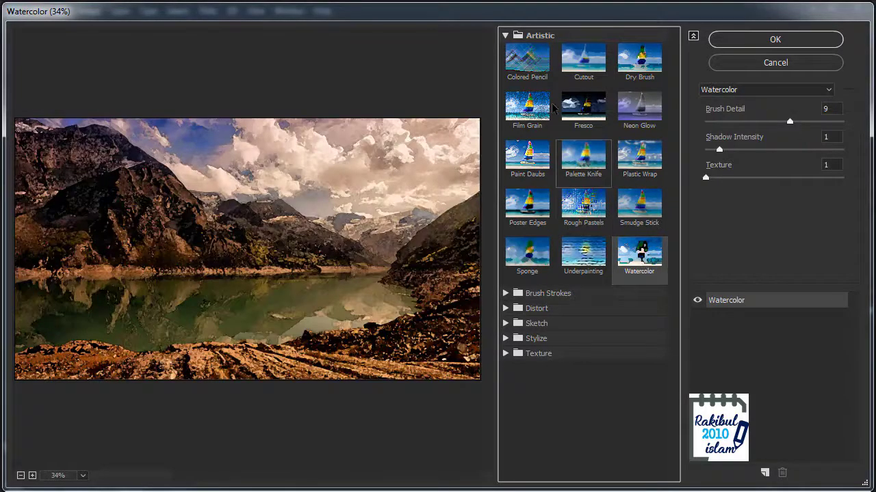
Preview the Brush Strokes effects from Accented Edges through Spatter to Sumi-e.
{"action": "left_click", "coordinate": [505, 35]}
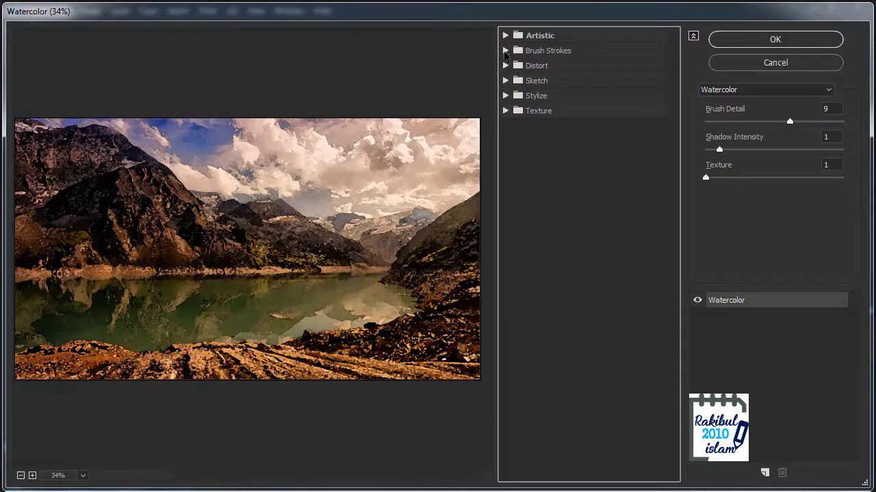
{"action": "left_click", "coordinate": [504, 51]}
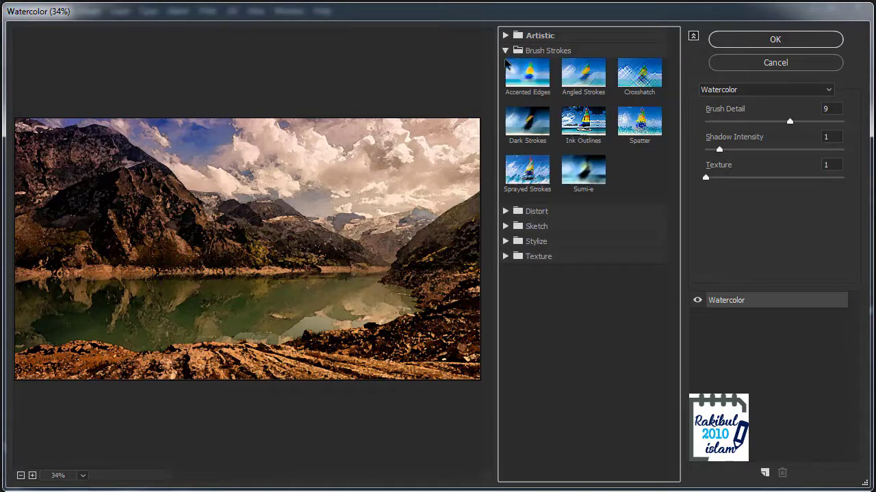
{"action": "left_click", "coordinate": [528, 80]}
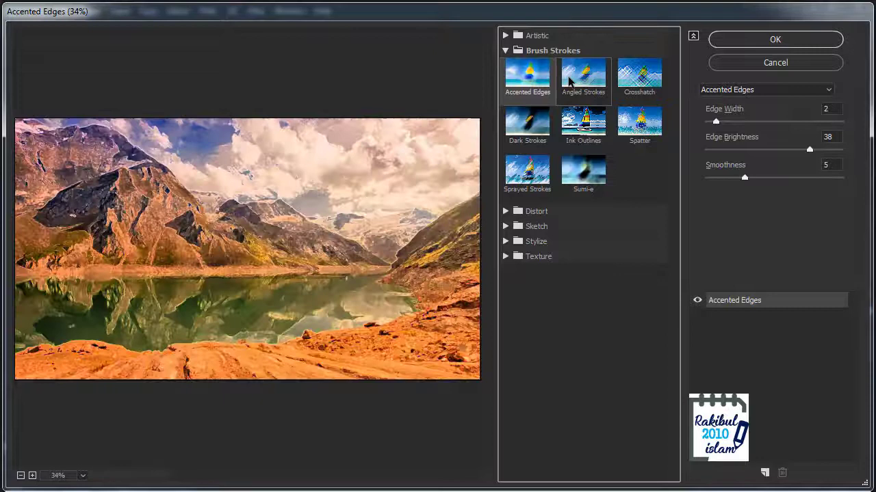
{"action": "left_click", "coordinate": [583, 81]}
{"action": "left_click", "coordinate": [636, 82]}
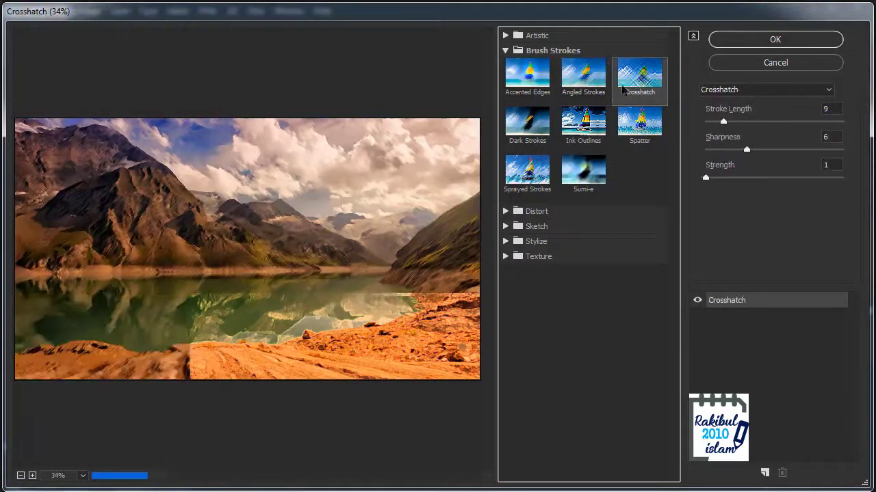
{"action": "left_click", "coordinate": [532, 135]}
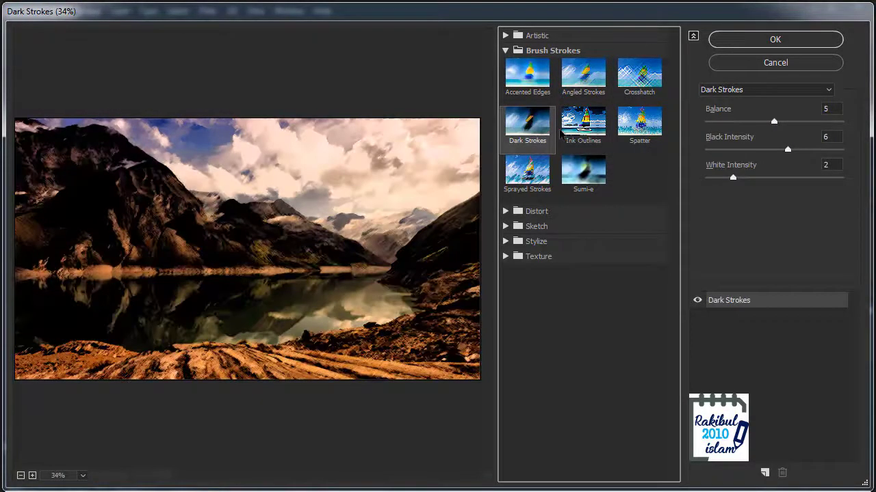
{"action": "left_click", "coordinate": [582, 130]}
{"action": "left_click", "coordinate": [641, 129]}
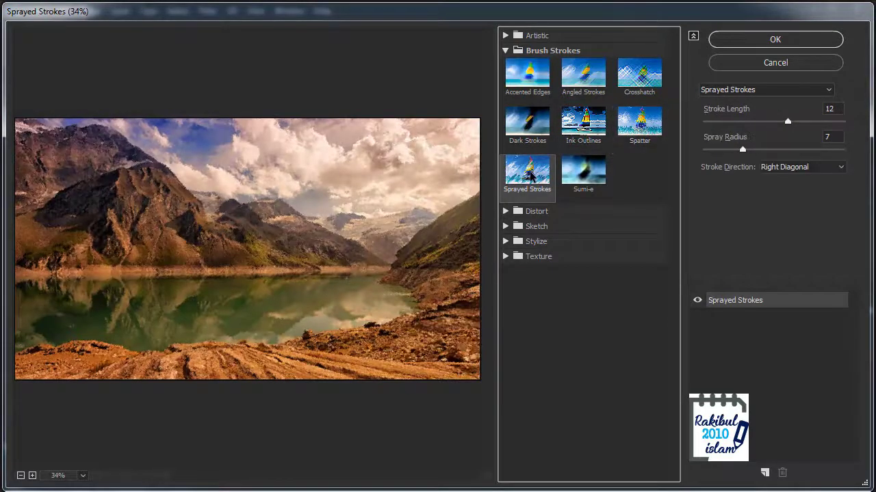
{"action": "left_click", "coordinate": [582, 178]}
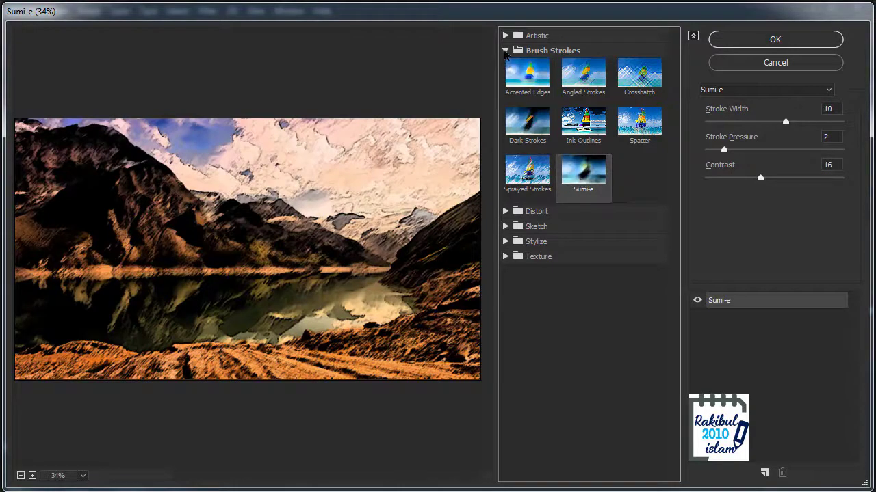
Close the Filter Gallery without applying anything and switch to the green fields photo.
{"action": "left_click", "coordinate": [504, 51]}
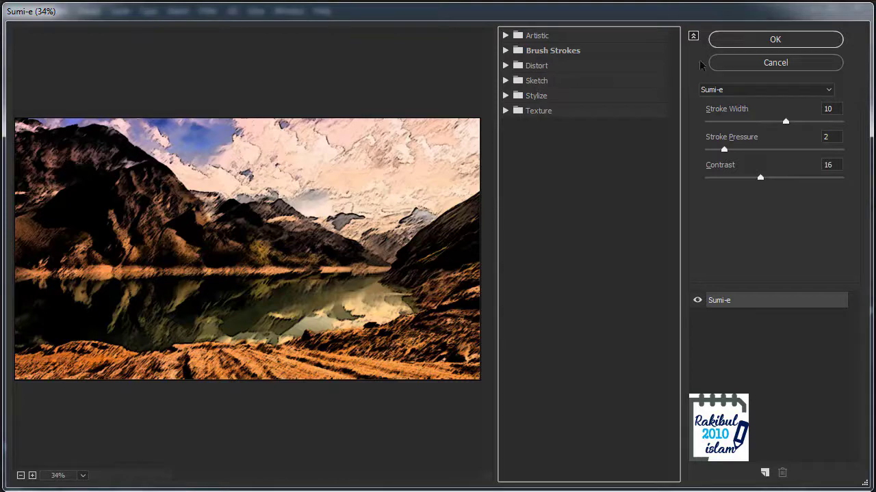
{"action": "left_click", "coordinate": [756, 62]}
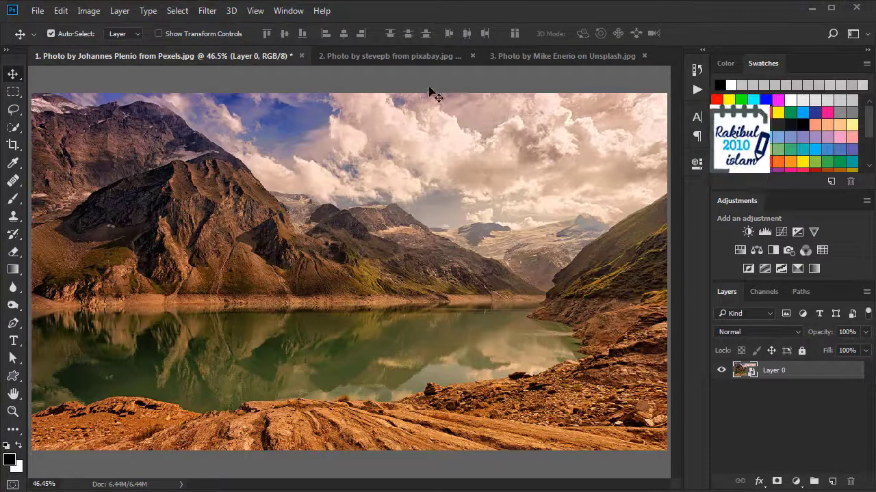
{"action": "left_click", "coordinate": [410, 55]}
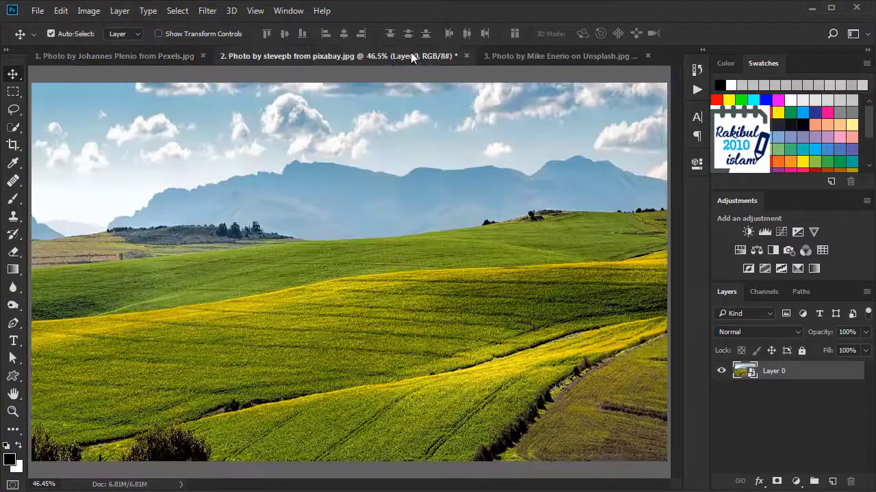
Open the Filter Gallery on the green fields photo, fitted in view.
{"action": "left_click", "coordinate": [209, 12]}
{"action": "left_click", "coordinate": [234, 67]}
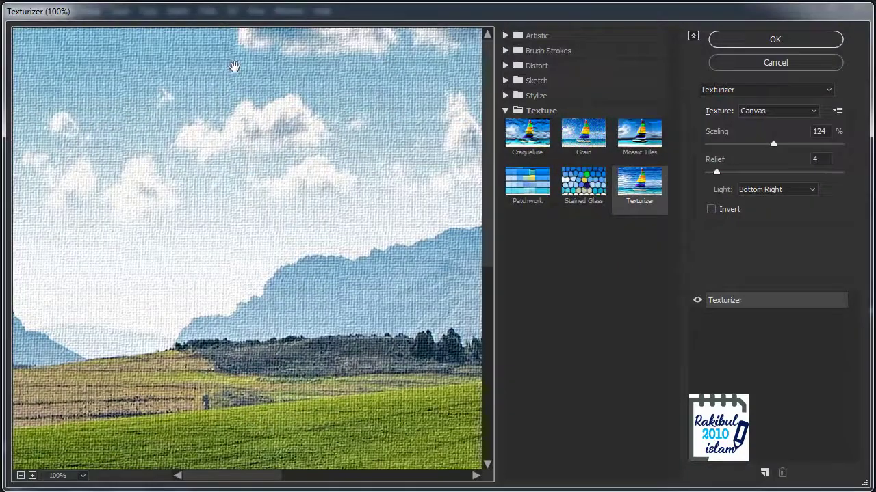
{"action": "right_click", "coordinate": [283, 210]}
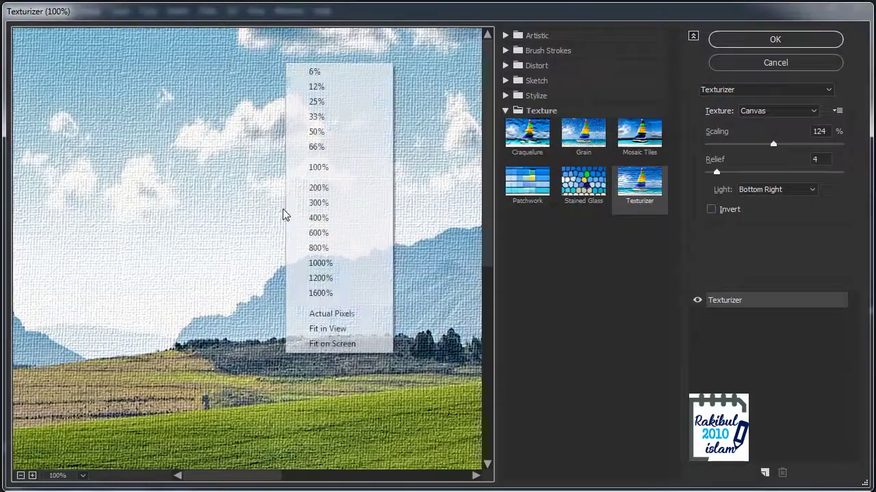
{"action": "left_click", "coordinate": [318, 332]}
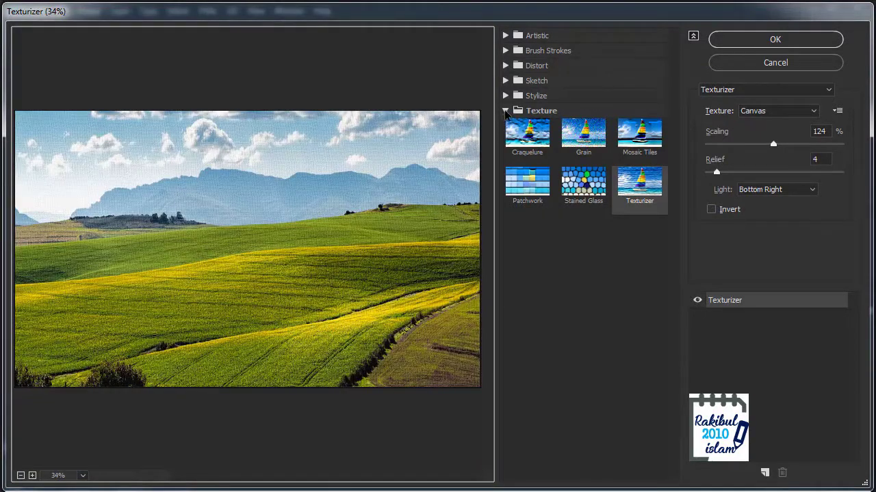
Preview Distort's Diffuse Glow with graininess 2 and clear amount 15.
{"action": "left_click", "coordinate": [505, 111]}
{"action": "left_click", "coordinate": [505, 65]}
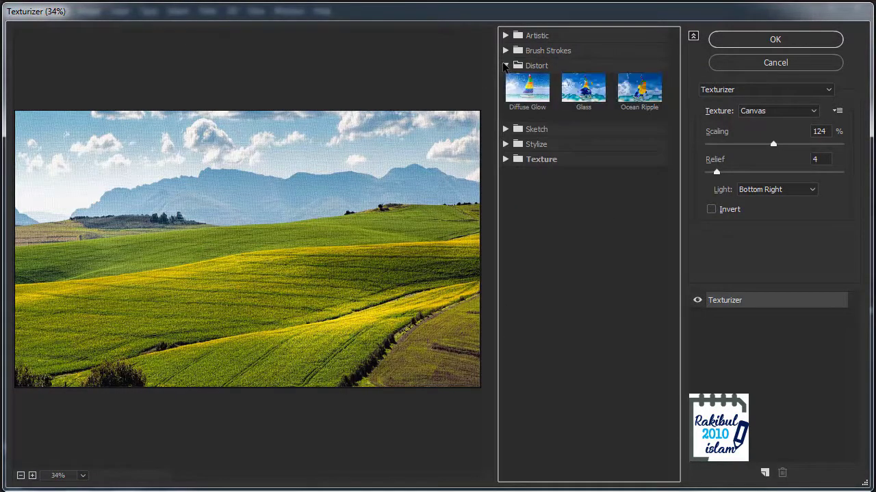
{"action": "left_click", "coordinate": [537, 104]}
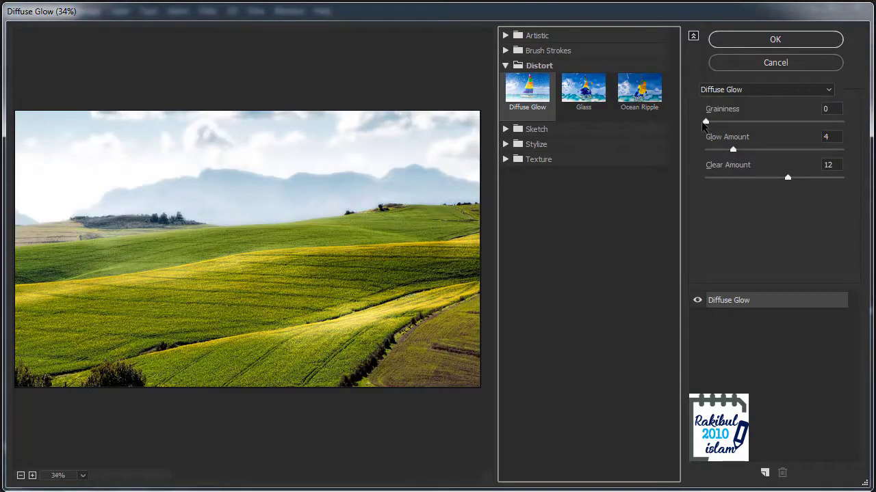
{"action": "mouse_move", "coordinate": [704, 122]}
{"action": "left_mouse_down"}
{"action": "mouse_move", "coordinate": [773, 130]}
{"action": "mouse_move", "coordinate": [734, 135]}
{"action": "mouse_move", "coordinate": [754, 151]}
{"action": "mouse_move", "coordinate": [732, 149]}
{"action": "left_mouse_up"}
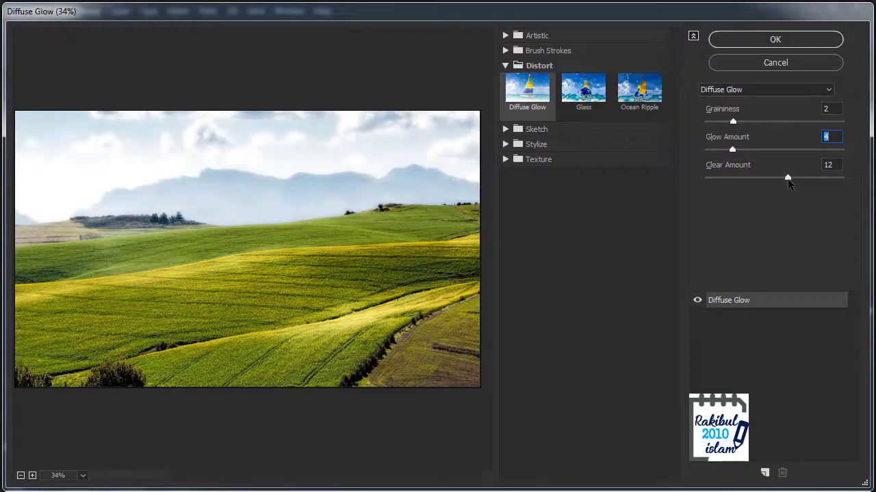
{"action": "mouse_move", "coordinate": [787, 178]}
{"action": "left_mouse_down"}
{"action": "mouse_move", "coordinate": [760, 179]}
{"action": "mouse_move", "coordinate": [812, 179]}
{"action": "left_mouse_up"}
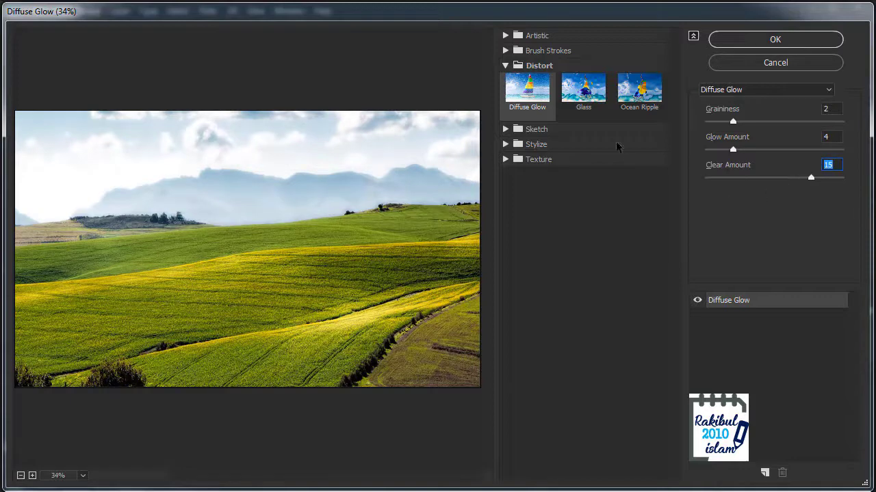
Preview Glass and then Ocean Ripple, and collapse the Distort category.
{"action": "left_click", "coordinate": [591, 96]}
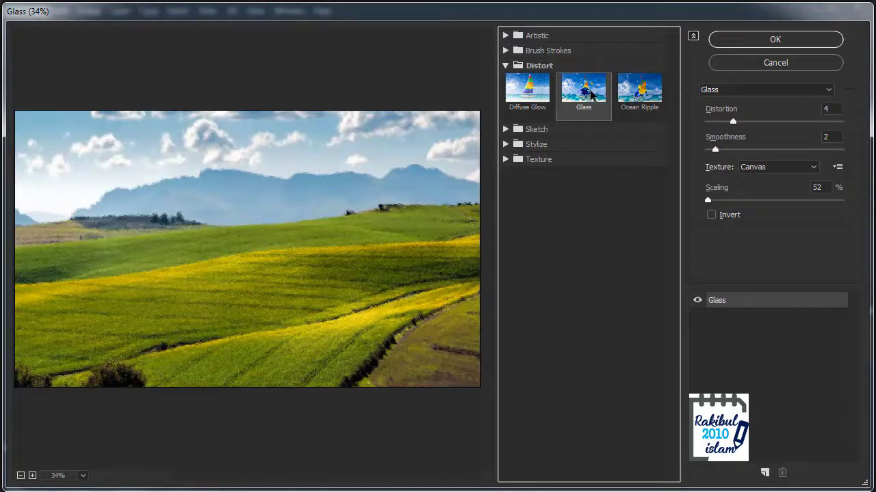
{"action": "left_click", "coordinate": [652, 97]}
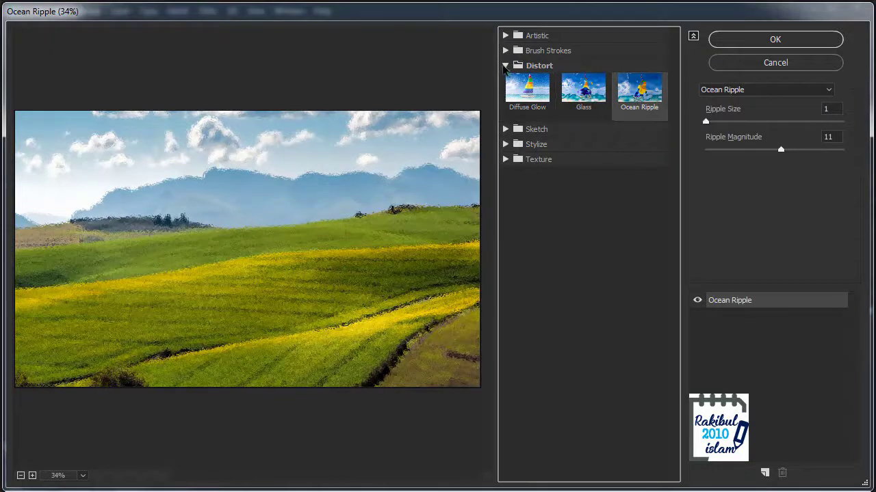
{"action": "left_click", "coordinate": [504, 65]}
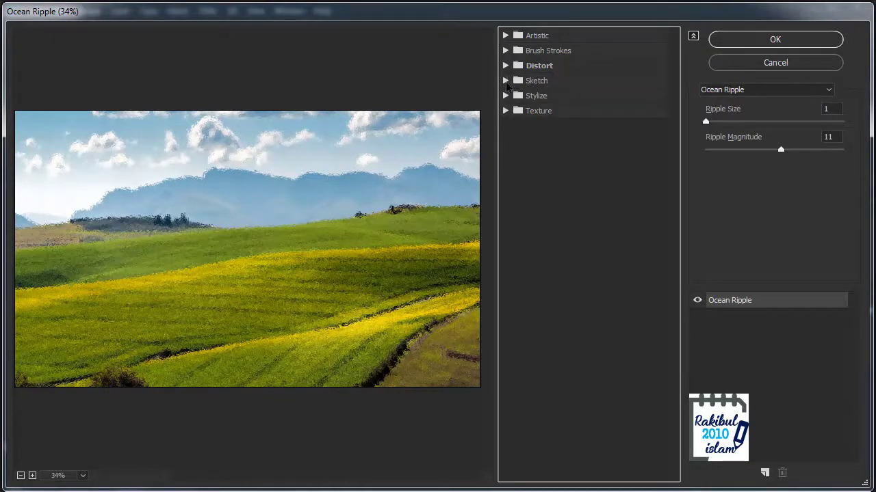
Preview Sketch effects from Bas Relief through Graphic Pen, Conté Crayon and Halftone Pattern.
{"action": "left_click", "coordinate": [505, 81]}
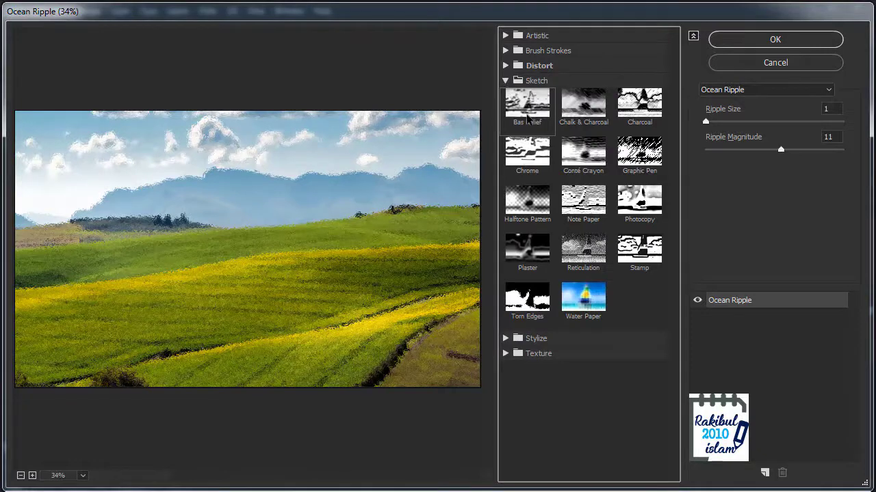
{"action": "left_click", "coordinate": [526, 117]}
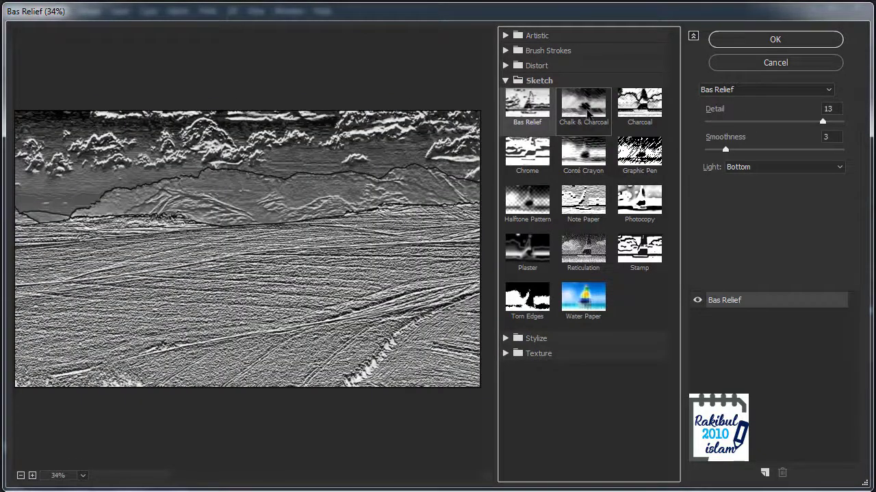
{"action": "left_click", "coordinate": [588, 114]}
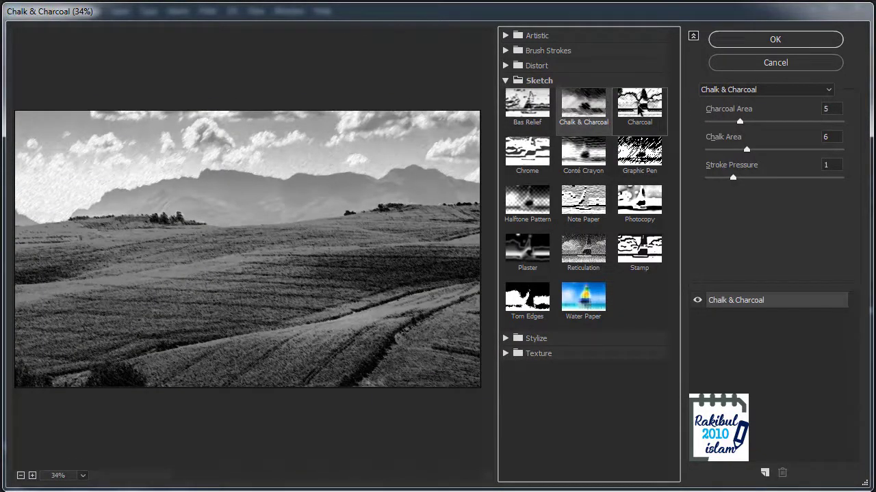
{"action": "left_click", "coordinate": [638, 110]}
{"action": "left_click", "coordinate": [544, 152]}
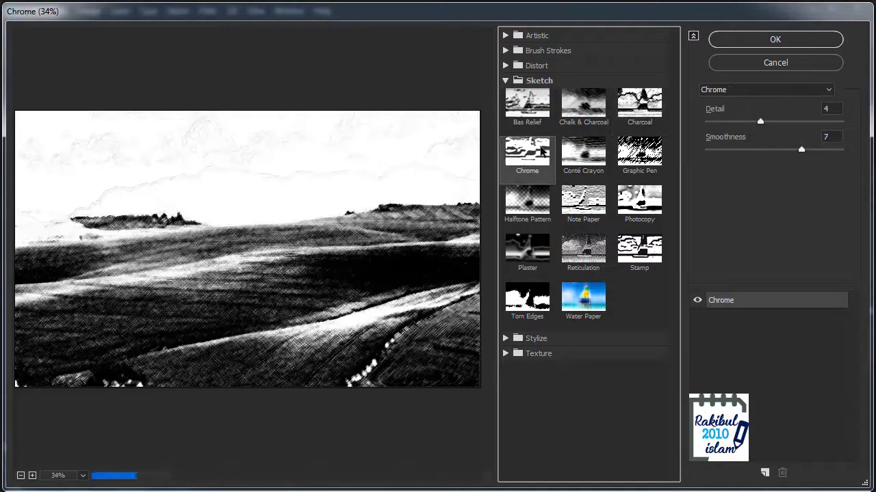
{"action": "left_click", "coordinate": [638, 155]}
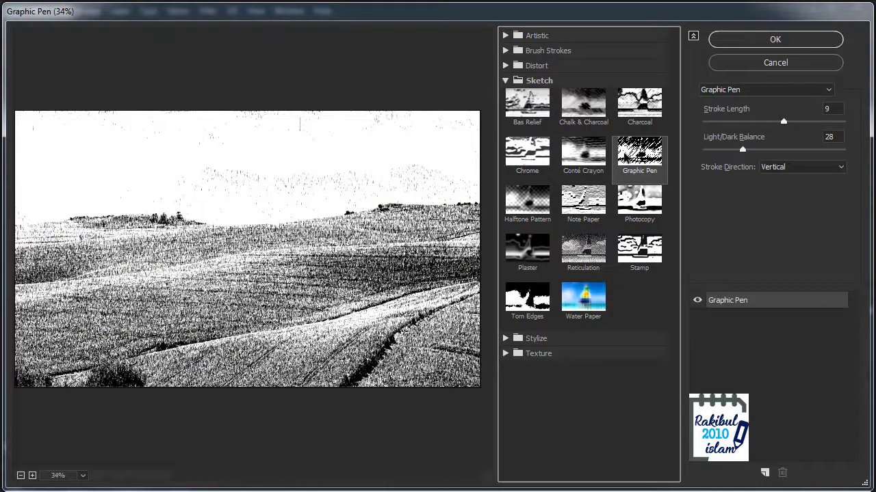
{"action": "left_click", "coordinate": [583, 150]}
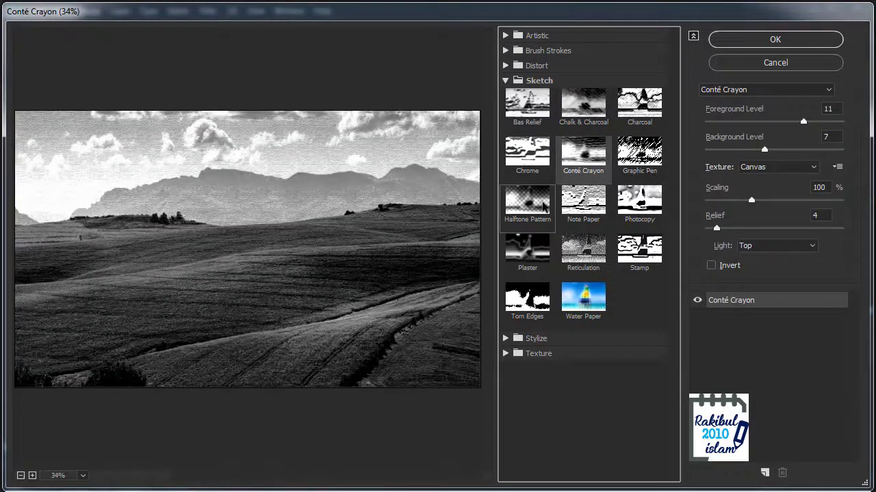
{"action": "left_click", "coordinate": [544, 205]}
Preview Note Paper with lowered image balance and increased graininess.
{"action": "left_click", "coordinate": [587, 212]}
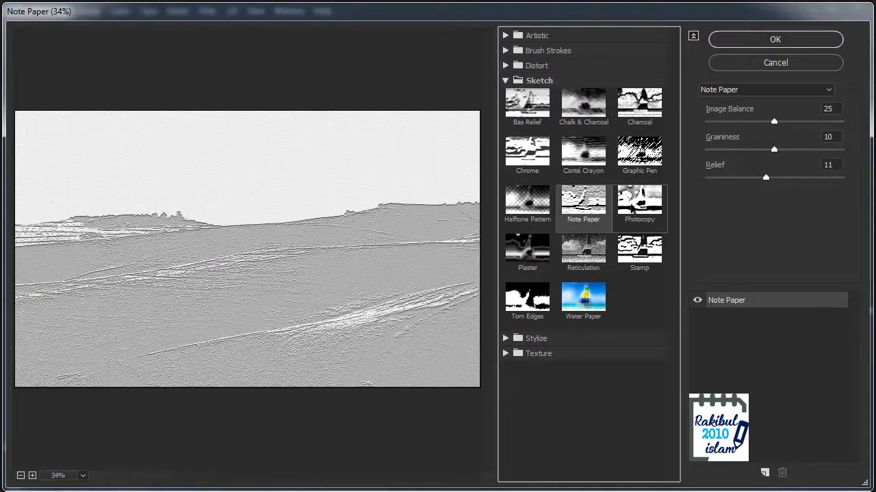
{"action": "left_click_drag", "start_coordinate": [773, 121], "coordinate": [755, 123]}
{"action": "mouse_move", "coordinate": [775, 152]}
{"action": "left_mouse_down"}
{"action": "mouse_move", "coordinate": [809, 155]}
{"action": "mouse_move", "coordinate": [785, 155]}
{"action": "mouse_move", "coordinate": [747, 178]}
{"action": "left_mouse_up"}
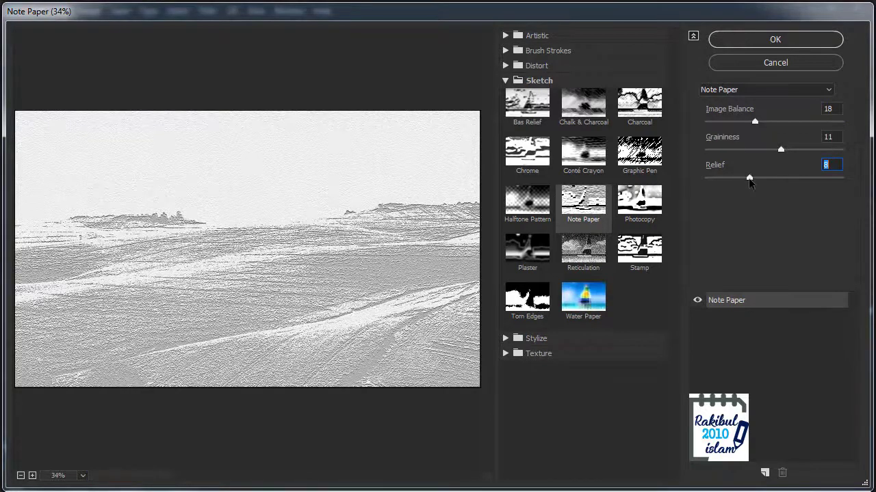
Preview Stamp, Reticulation, Torn Edges, Water Paper and finally Plaster, then collapse Sketch.
{"action": "left_click", "coordinate": [622, 259]}
{"action": "left_click", "coordinate": [598, 262]}
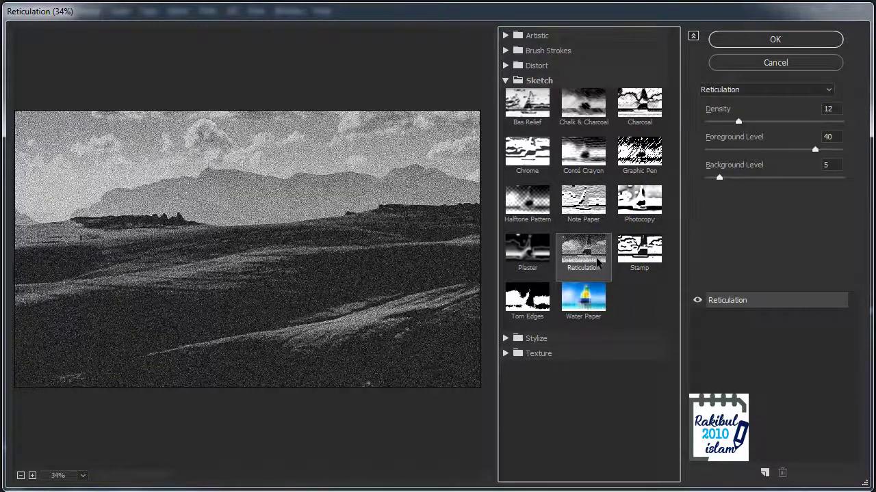
{"action": "left_click", "coordinate": [530, 299]}
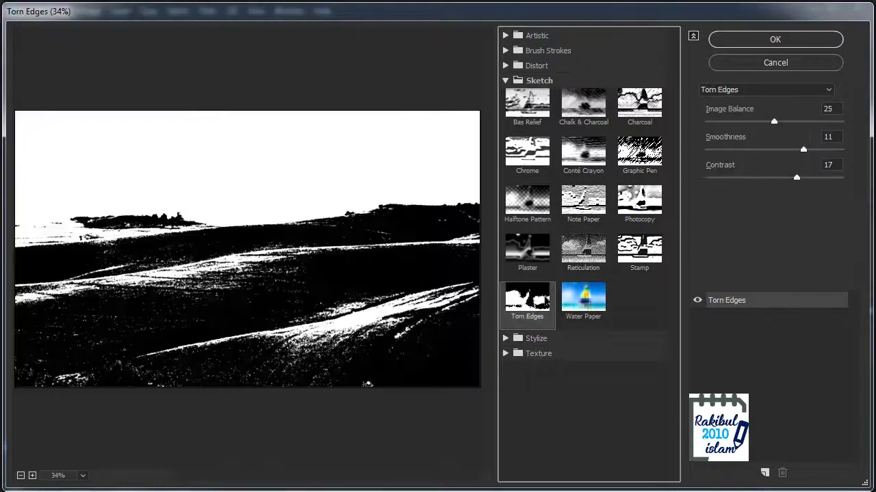
{"action": "left_click", "coordinate": [563, 297]}
{"action": "left_click", "coordinate": [533, 257]}
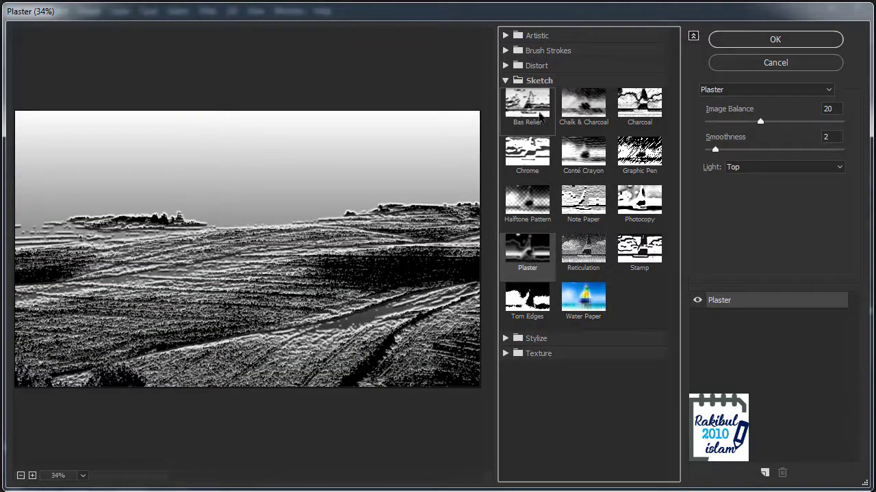
{"action": "left_click", "coordinate": [505, 81]}
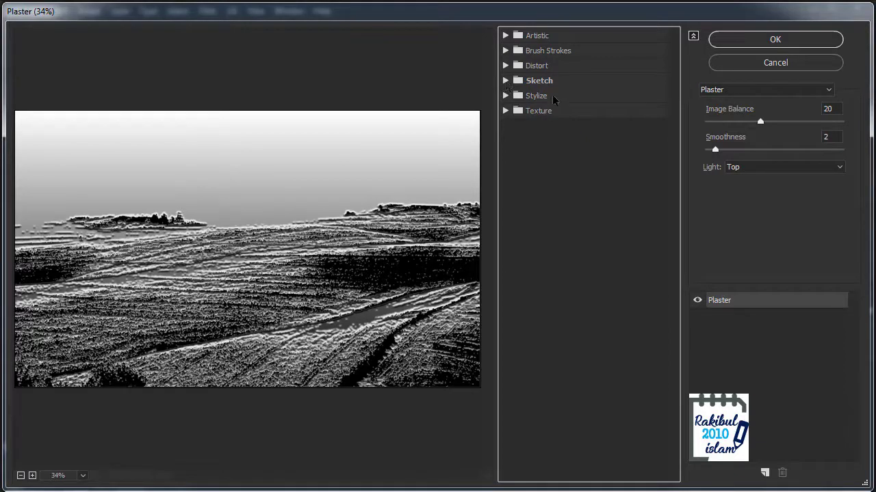
Discard the fields gallery and open the Filter Gallery on the city skyline, fitted in view.
{"action": "left_click", "coordinate": [764, 63]}
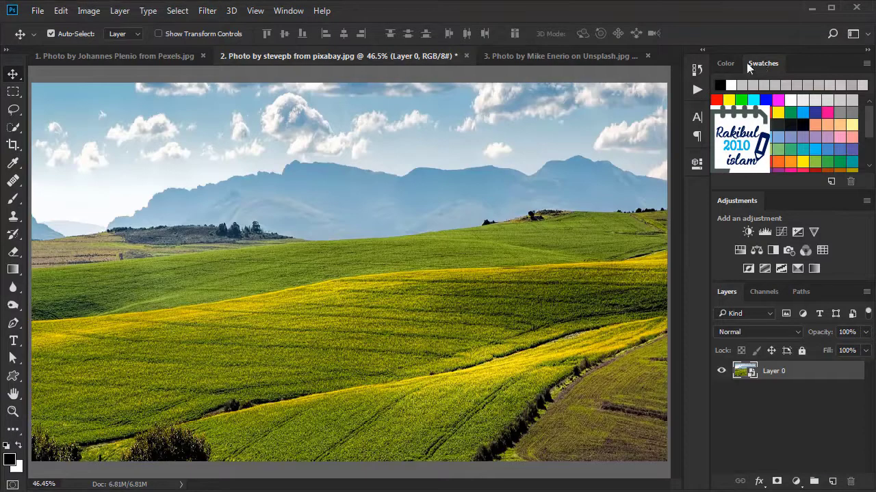
{"action": "left_click", "coordinate": [558, 56]}
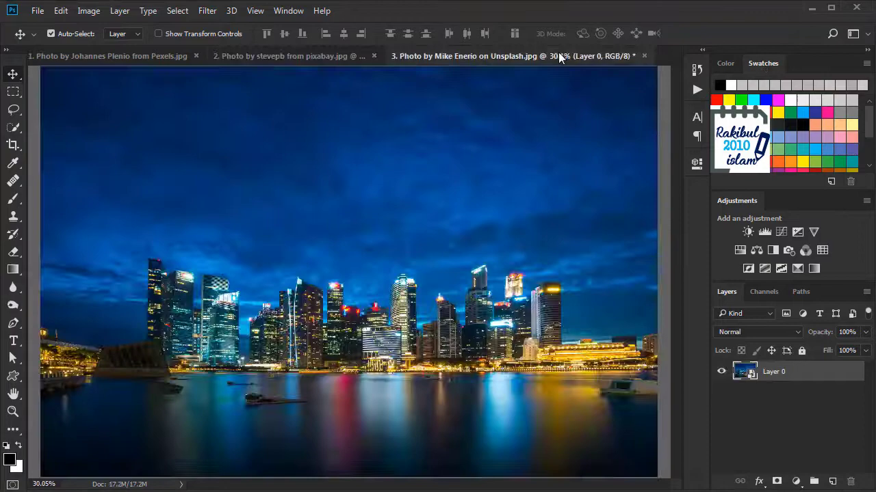
{"action": "left_click", "coordinate": [207, 11]}
{"action": "left_click", "coordinate": [227, 63]}
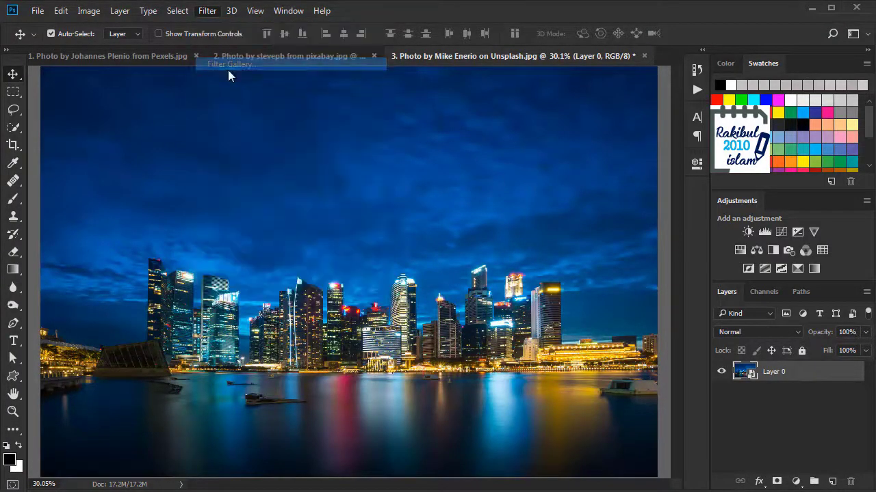
{"action": "right_click", "coordinate": [324, 256]}
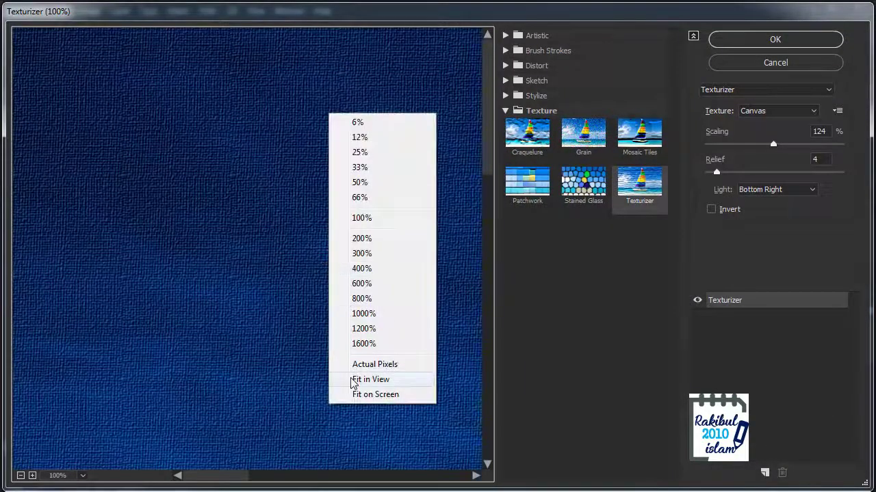
{"action": "left_click", "coordinate": [350, 379]}
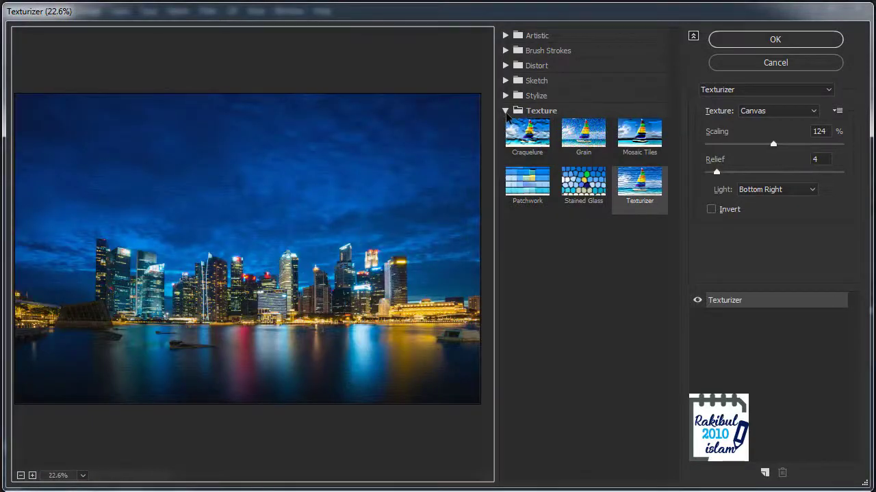
Preview Glowing Edges with edge width 2, edge brightness 5 and smoothness 4.
{"action": "left_click", "coordinate": [506, 110]}
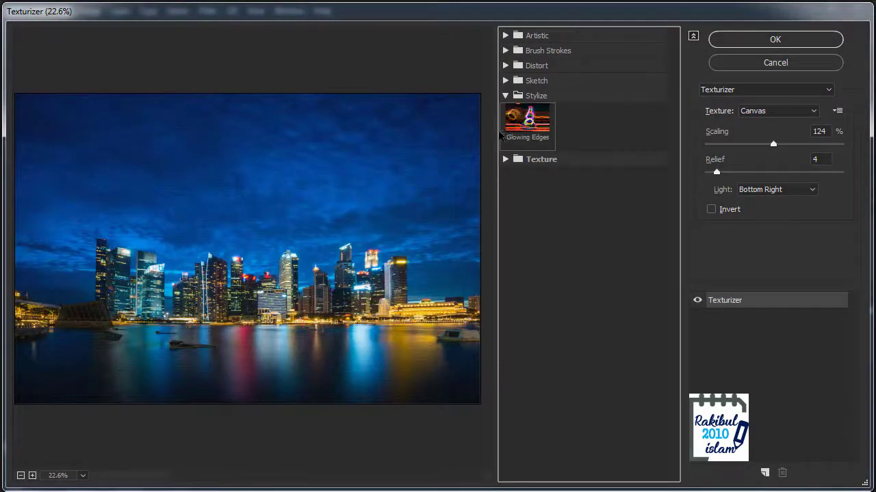
{"action": "left_click", "coordinate": [542, 121]}
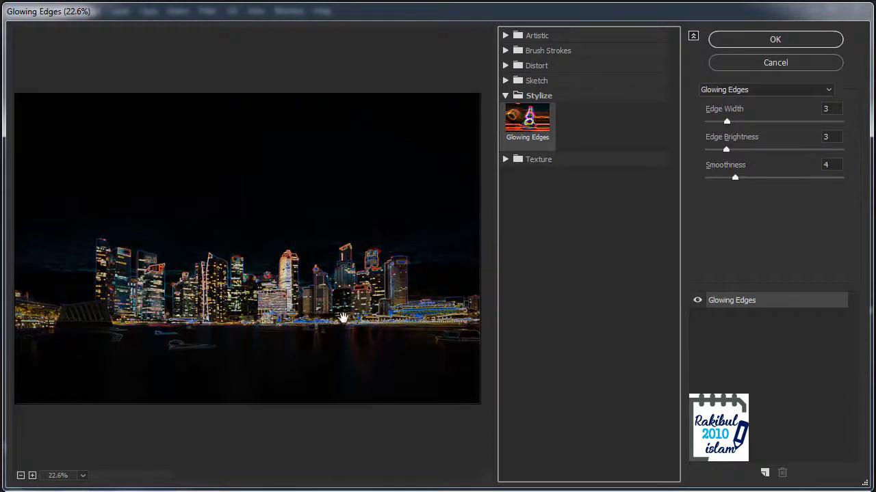
{"action": "left_click_drag", "start_coordinate": [726, 122], "coordinate": [717, 121]}
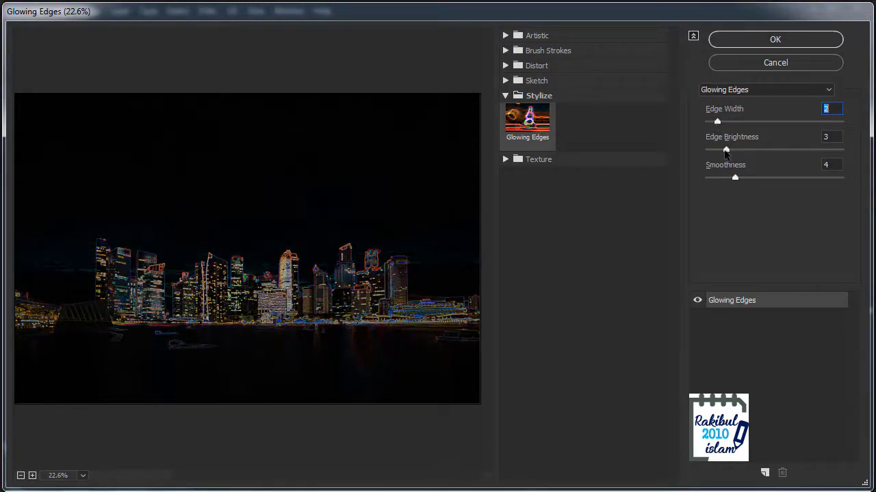
{"action": "left_click_drag", "start_coordinate": [725, 150], "coordinate": [741, 149]}
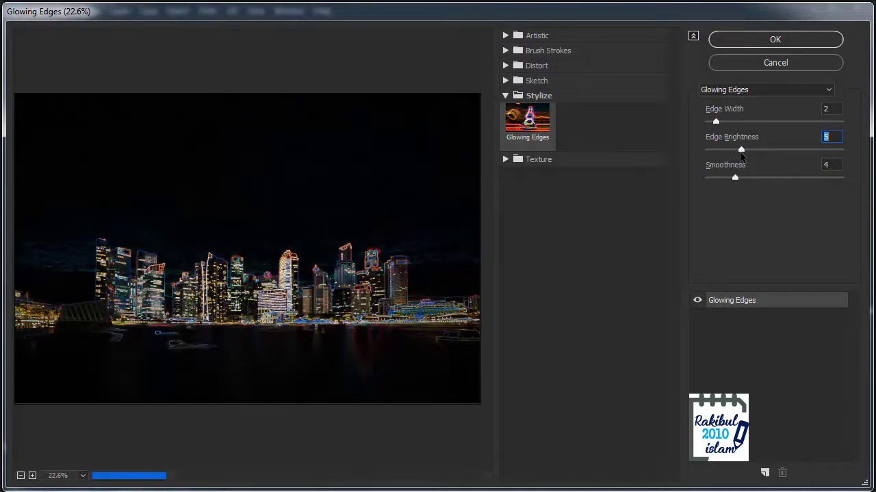
{"action": "left_click_drag", "start_coordinate": [739, 177], "coordinate": [728, 178]}
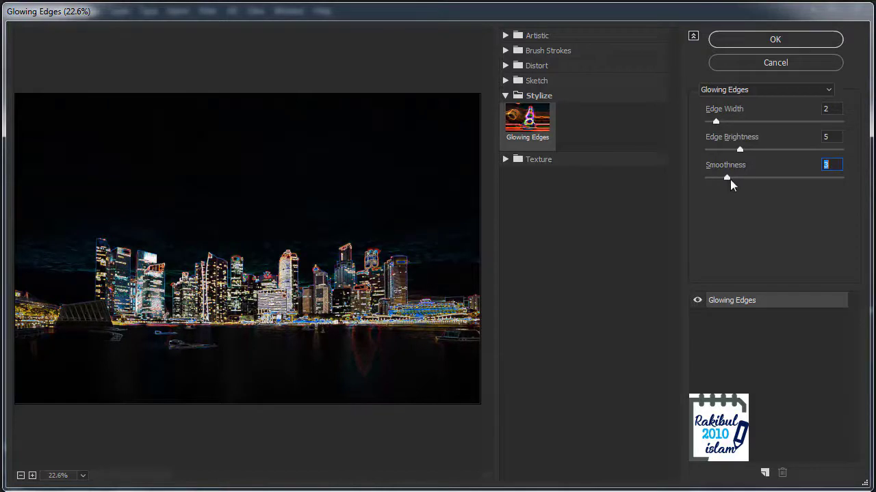
{"action": "left_click", "coordinate": [730, 179]}
{"action": "left_click_drag", "start_coordinate": [729, 179], "coordinate": [736, 179]}
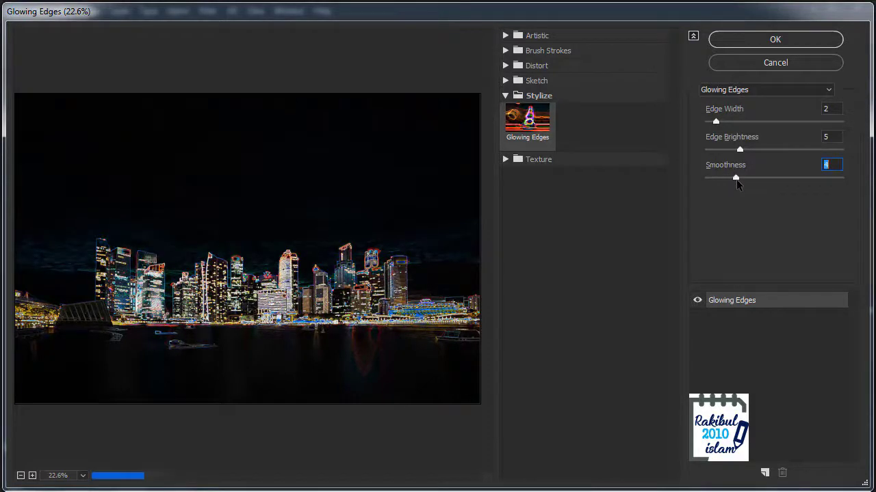
{"action": "left_click", "coordinate": [505, 160]}
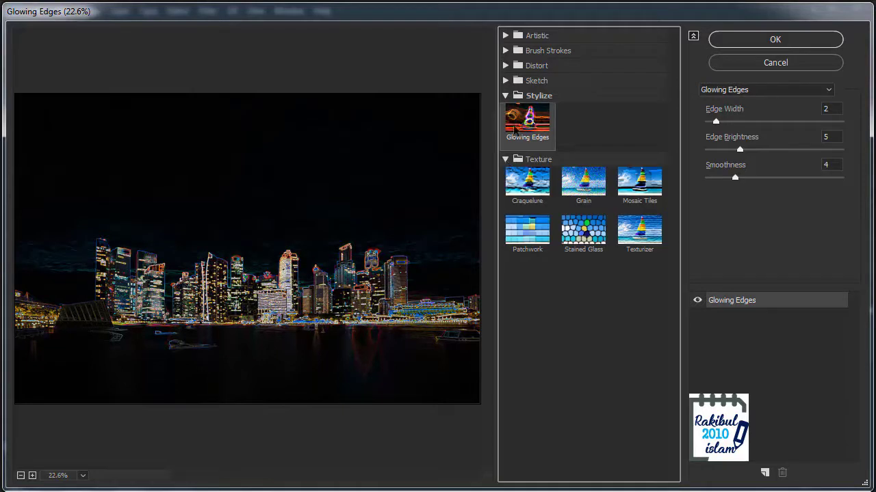
Preview the Craquelure, Grain, Mosaic Tiles and Patchwork texture effects on the skyline.
{"action": "left_click", "coordinate": [505, 96]}
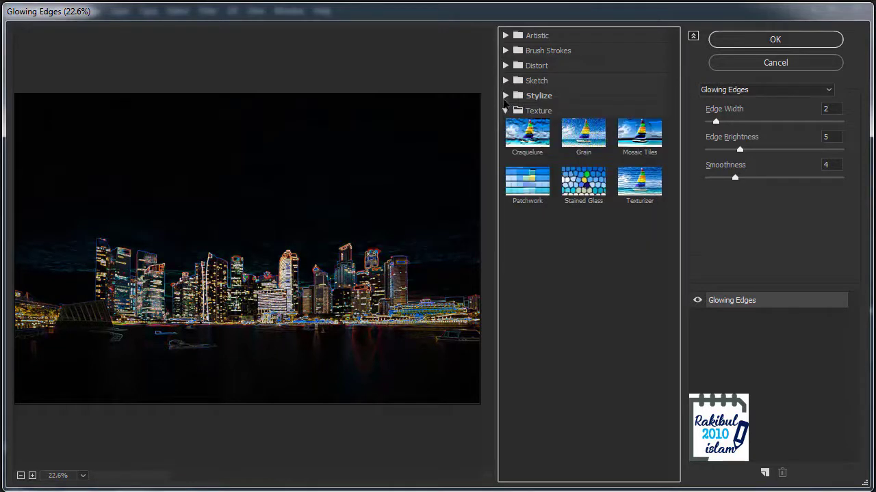
{"action": "left_click", "coordinate": [537, 145]}
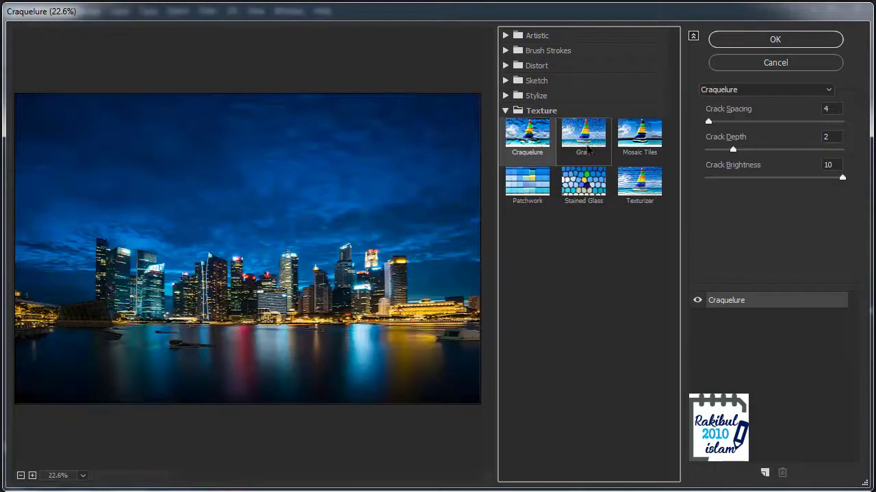
{"action": "left_click", "coordinate": [592, 150]}
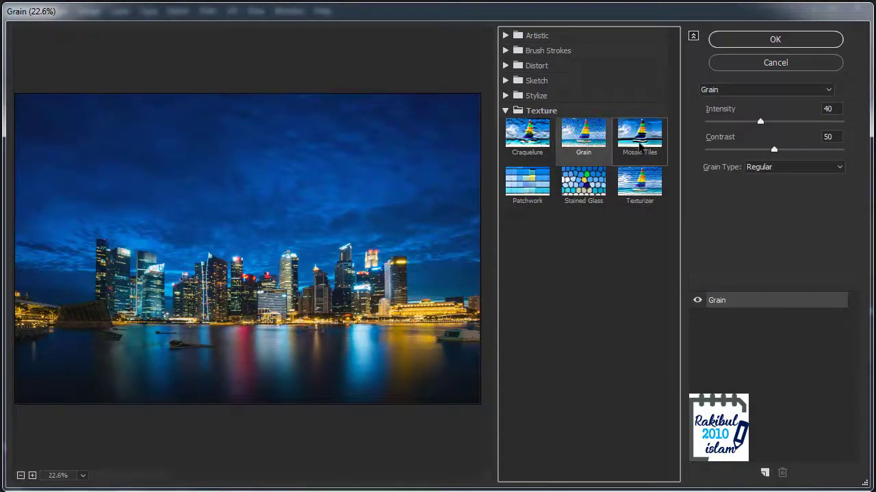
{"action": "left_click", "coordinate": [641, 141]}
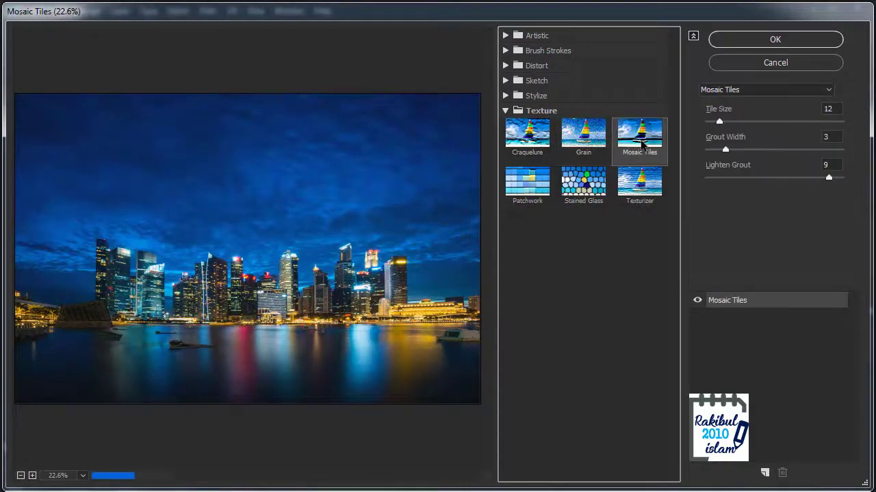
{"action": "left_click", "coordinate": [535, 186]}
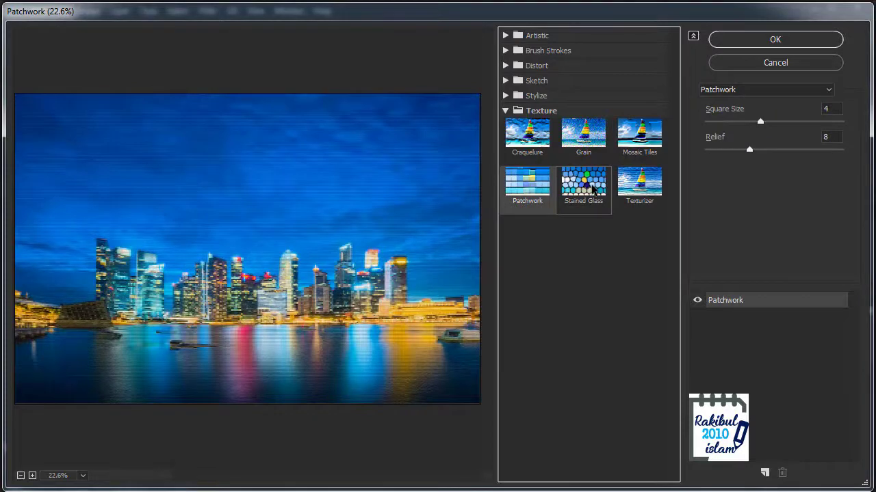
Try Stained Glass with border 2, light intensity 4 and larger cells, then choose Texturizer.
{"action": "left_click", "coordinate": [592, 189]}
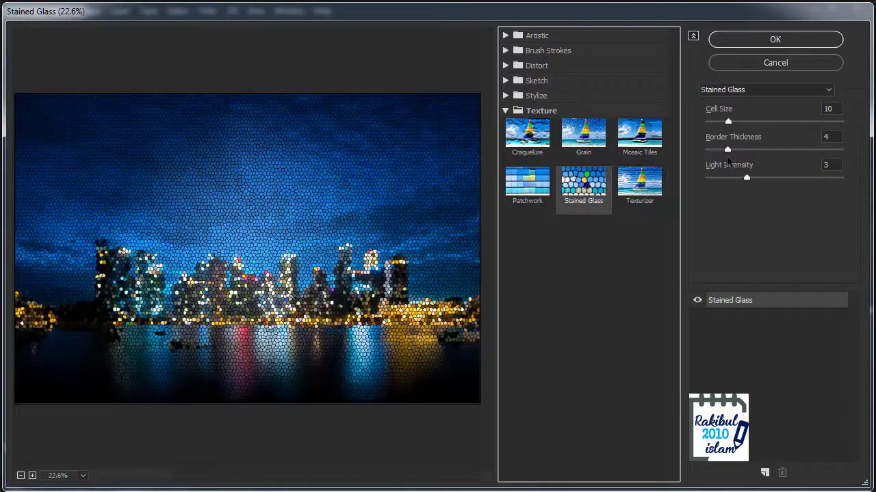
{"action": "left_click_drag", "start_coordinate": [727, 149], "coordinate": [711, 150]}
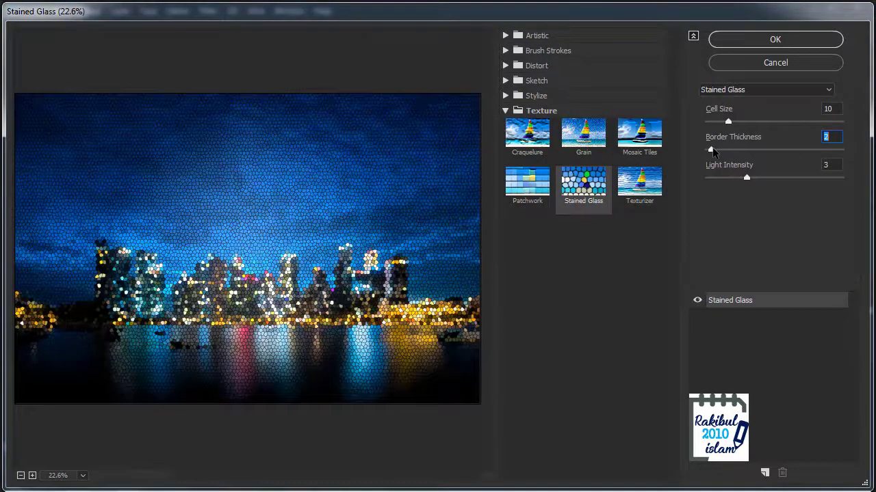
{"action": "left_click_drag", "start_coordinate": [746, 178], "coordinate": [760, 179]}
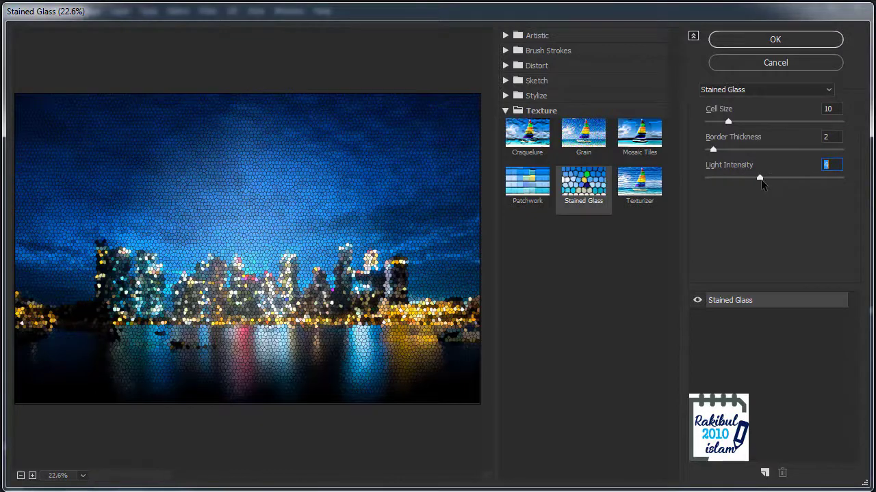
{"action": "mouse_move", "coordinate": [728, 122]}
{"action": "left_mouse_down"}
{"action": "mouse_move", "coordinate": [756, 122]}
{"action": "mouse_move", "coordinate": [718, 122]}
{"action": "mouse_move", "coordinate": [708, 136]}
{"action": "left_mouse_up"}
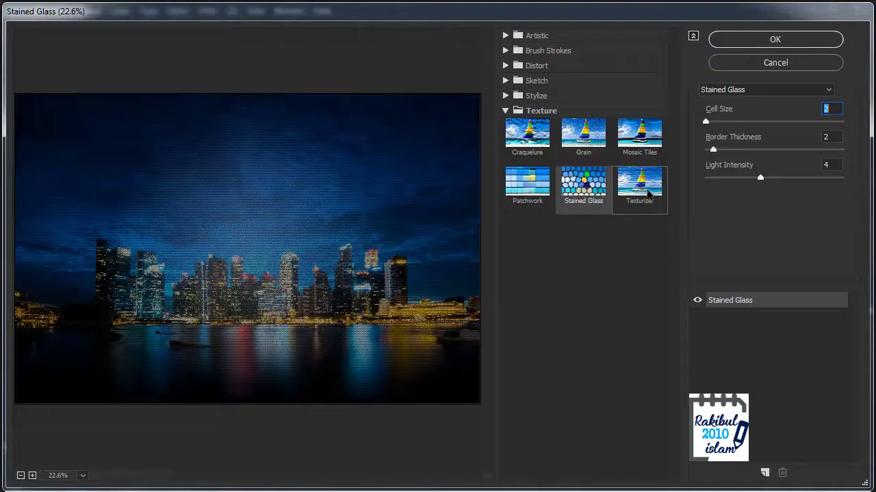
{"action": "left_click", "coordinate": [647, 195]}
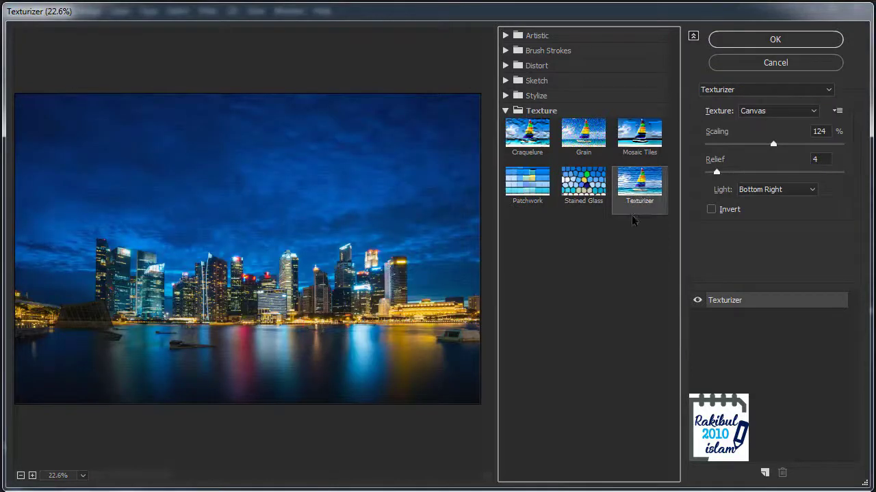
Commit Texturizer as a smart filter on Layer 0, then hide it to compare.
{"action": "left_click", "coordinate": [760, 39]}
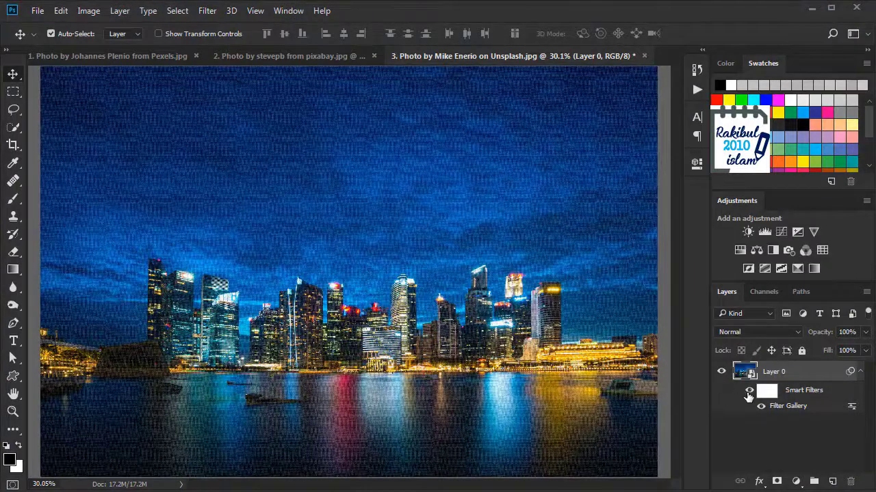
{"action": "left_click", "coordinate": [749, 392]}
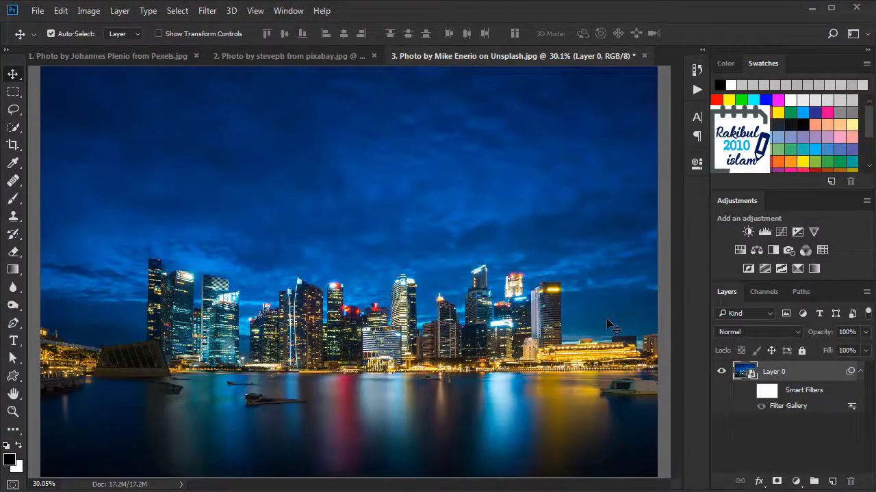